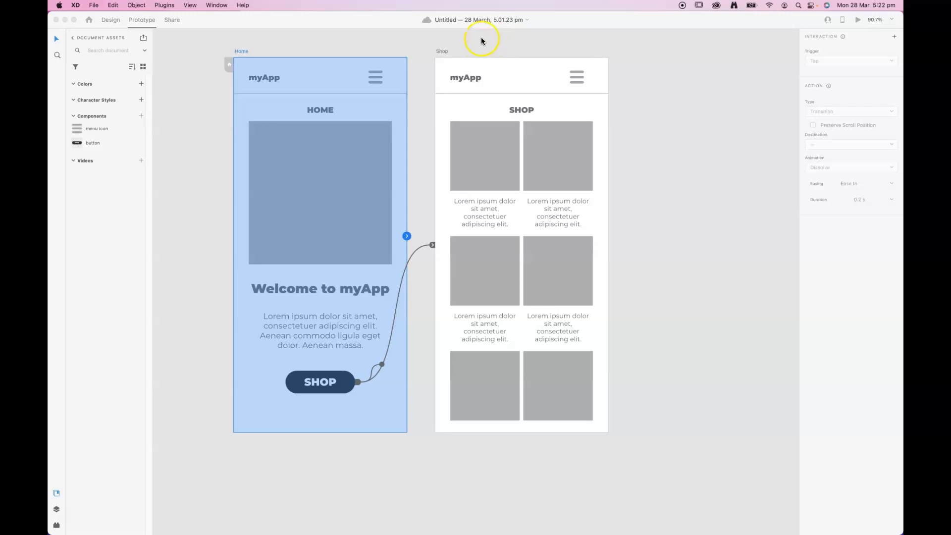
# Duplicate the Shop artboard and rename the copy to "About us".
pyautogui.click(409, 19)
pyautogui.click(441, 51)
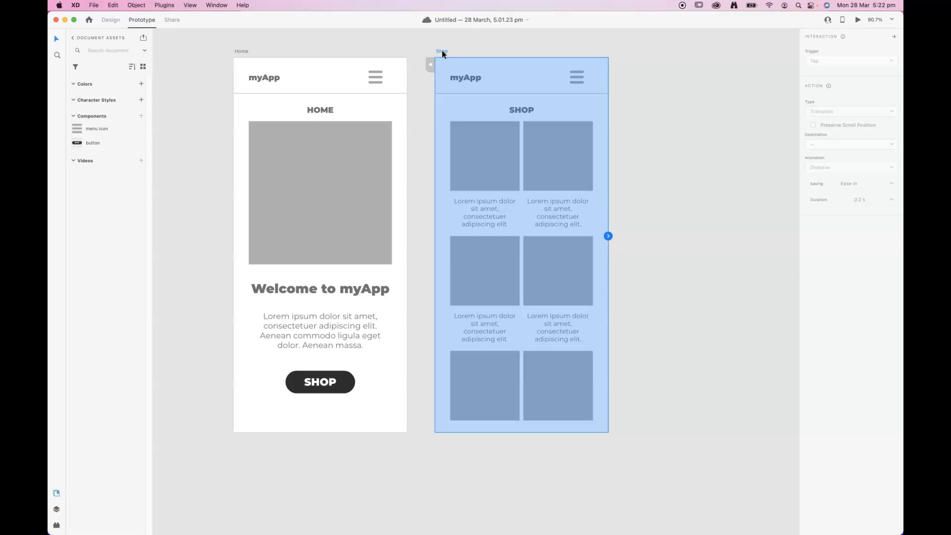
pyautogui.press('super+d')
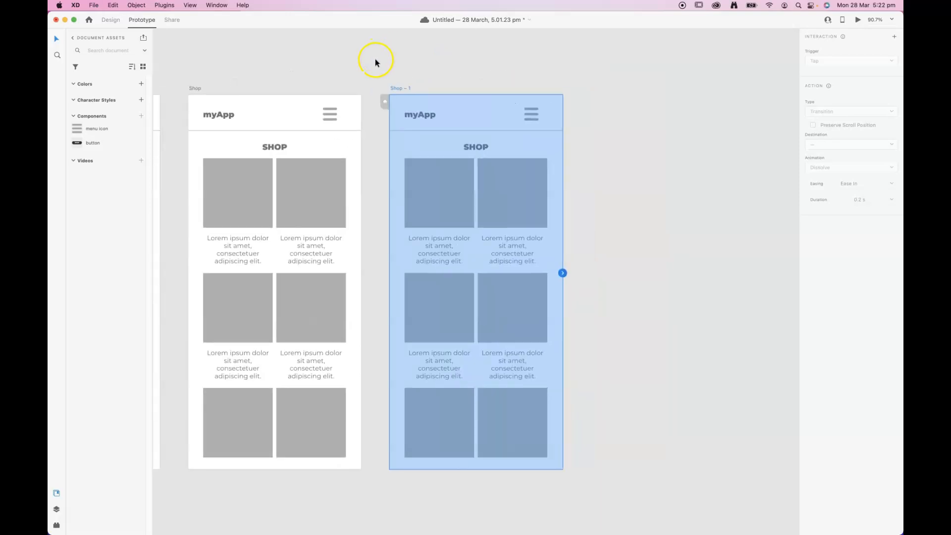
pyautogui.doubleClick(398, 87)
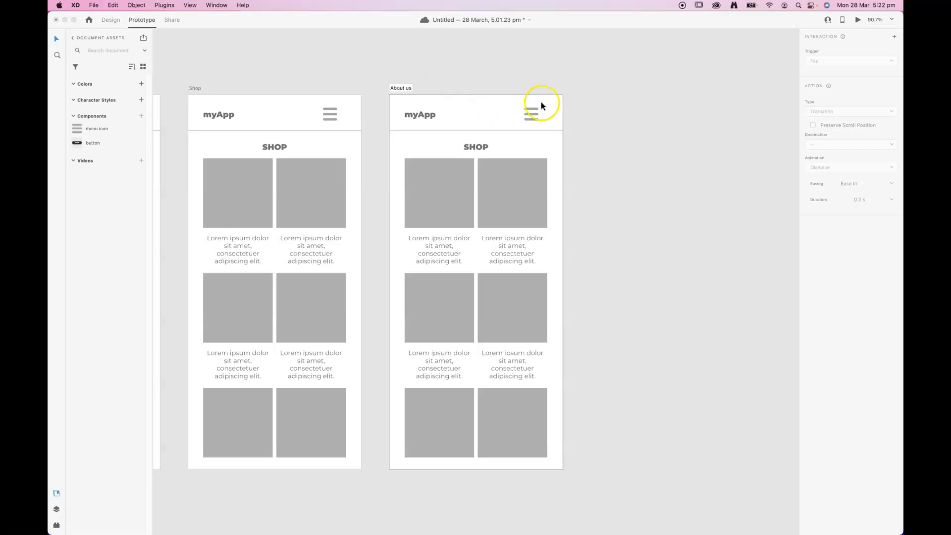
pyautogui.click(621, 115)
# Delete the grid of image placeholders and captions from the About us artboard, keeping the header and title.
pyautogui.moveTo(438, 173); pyautogui.dragTo(497, 138)
pyautogui.click(670, 144)
pyautogui.click(545, 150)
pyautogui.press('Delete')
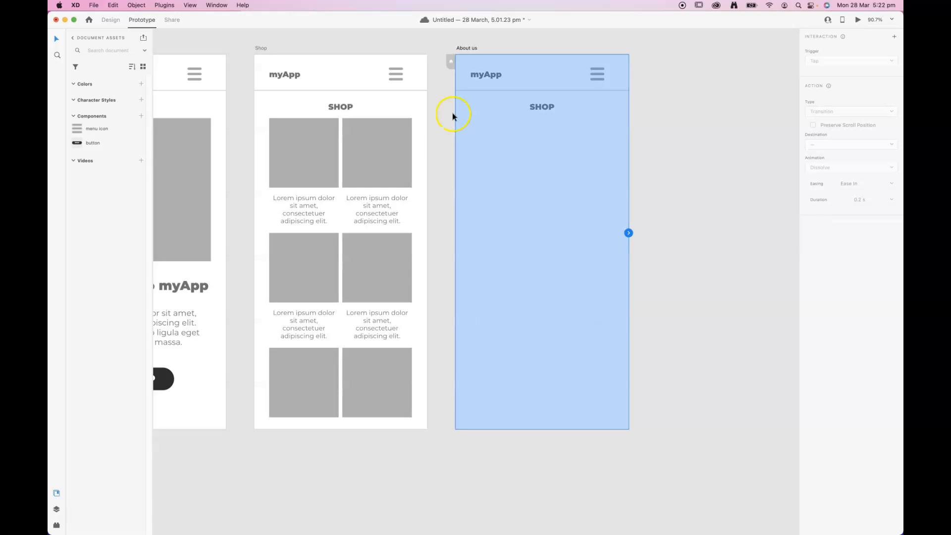
pyautogui.click(423, 104)
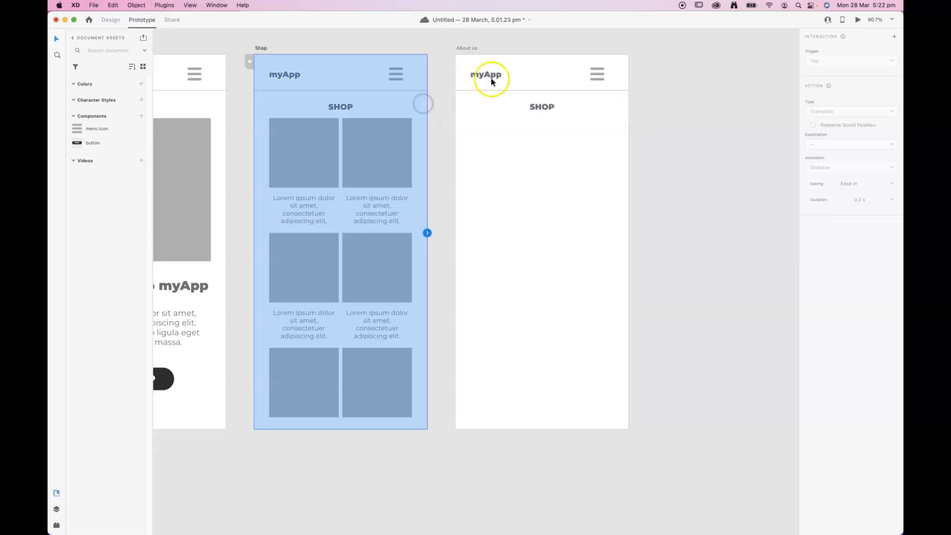
# Add a text box about 354 wide below the About us artboard's title and fill it with two copies of the lorem ipsum paragraphs.
pyautogui.click(111, 20)
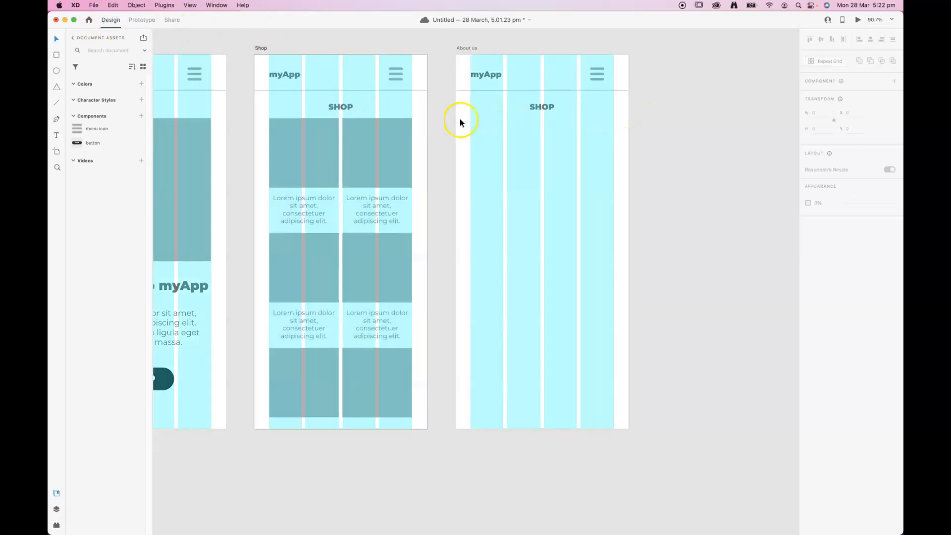
pyautogui.click(56, 135)
pyautogui.moveTo(470, 120); pyautogui.dragTo(614, 346)
pyautogui.write('Lorem ipsum dolor sit amet, consectetuer adipiscing elit. Aenean commodo ligula eget dolor. Aenean massa. Cum sociis natoque penatibus et magnis dis parturient montes, nascetur ridiculus mus. Donec quam felis, ultricies nec, pellentesque eu, pretium quis, sem. Nulla consequat massa quis enim. Donec pede justo, fringilla vel, aliquet nec, vulputate eget, arcu.  In enim justo, rhoncus ut, imperdiet a, venenatis vitae, justo. Nullam dictum felis eu pede mollis pretium. Integer tincidunt. Cras dapibus. Vivamus elementum semper nisi. Aenean vulputate eleifend tellus. Aenean leo ligula, porttitor eu, consequat vitae, eleifend ac, enim. Aliquam lorem ante, dapibus in, viverra quis, feugiat a, tellus.')
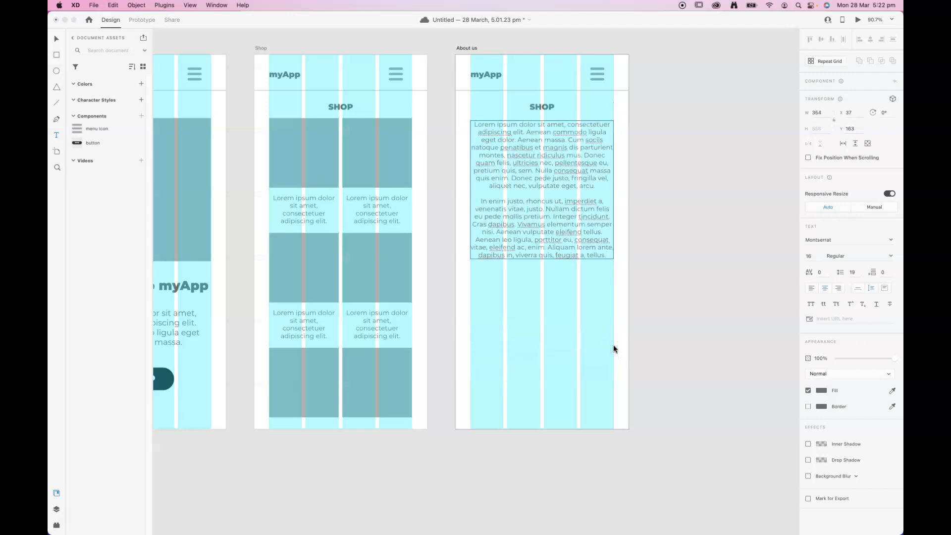
pyautogui.press('Return')
pyautogui.write('Lorem ipsum dolor sit amet, consectetuer adipiscing elit. Aenean commodo ligula eget dolor. Aenean massa. Cum sociis natoque penatibus et magnis dis parturient montes, nascetur ridiculus mus. Donec quam felis, ultricies nec, pellentesque eu, pretium quis, sem. Nulla consequat massa quis enim. Donec pede justo, fringilla vel, aliquet nec, vulputate eget, arcu.  In enim justo, rhoncus ut, imperdiet a, venenatis vitae, justo. Nullam dictum felis eu pede mollis pretium. Integer tincidunt. Cras dapibus. Vivamus elementum semper nisi. Aenean vulputate eleifend tellus. Aenean leo ligula, porttitor eu, consequat vitae, eleifend ac, enim. Aliquam lorem ante, dapibus in, viverra quis, feugiat a, tellus.')
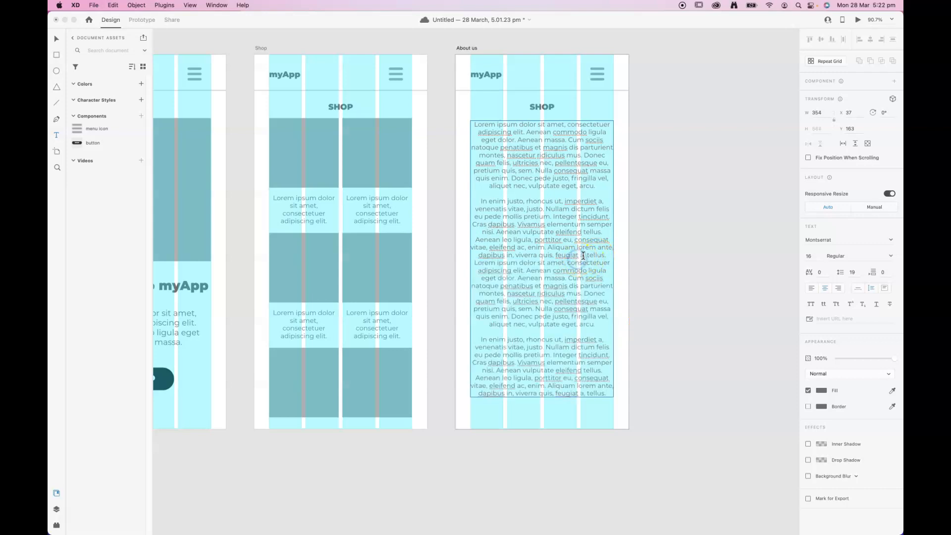
pyautogui.press('Return')
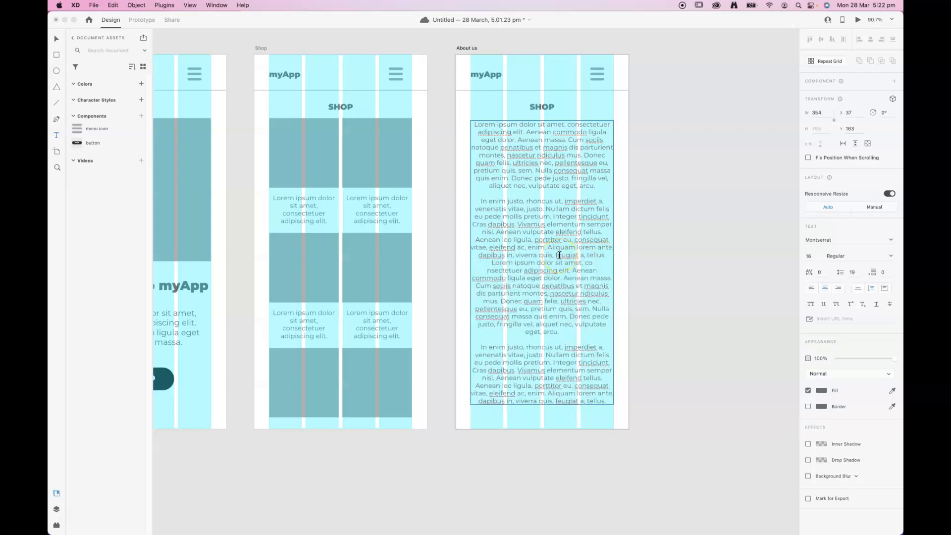
pyautogui.press('Return')
# Change the title on the About us artboard to "ABOUT US".
pyautogui.doubleClick(544, 105)
pyautogui.write('A')
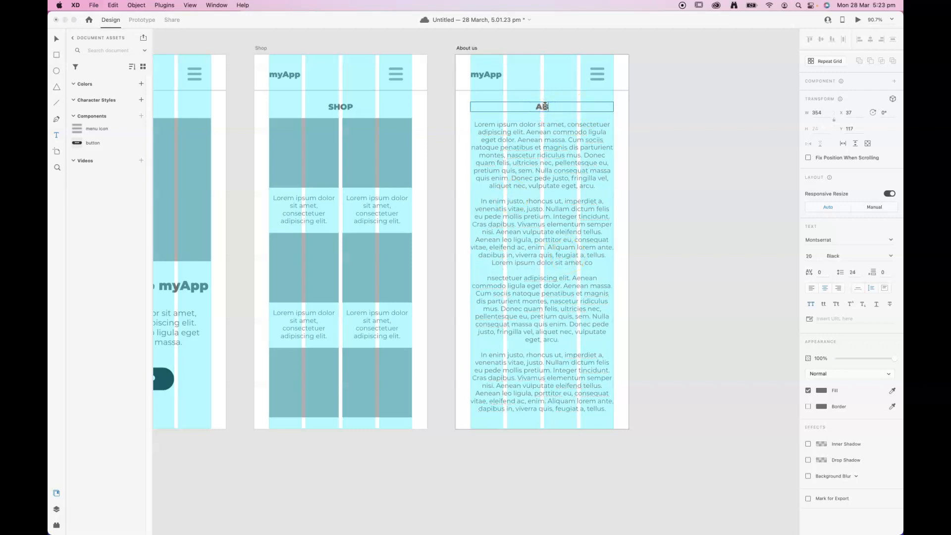
pyautogui.write('BOUT US')
pyautogui.click(684, 189)
pyautogui.click(56, 39)
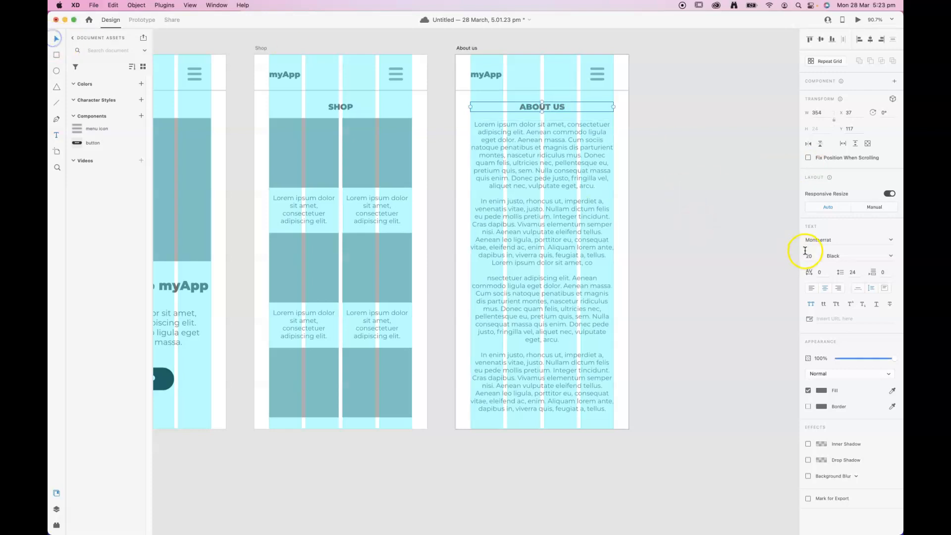
pyautogui.click(730, 223)
# Move the SHOP button on the Home artboard up to about Y 739.
pyautogui.moveTo(550, 251); pyautogui.dragTo(678, 259)
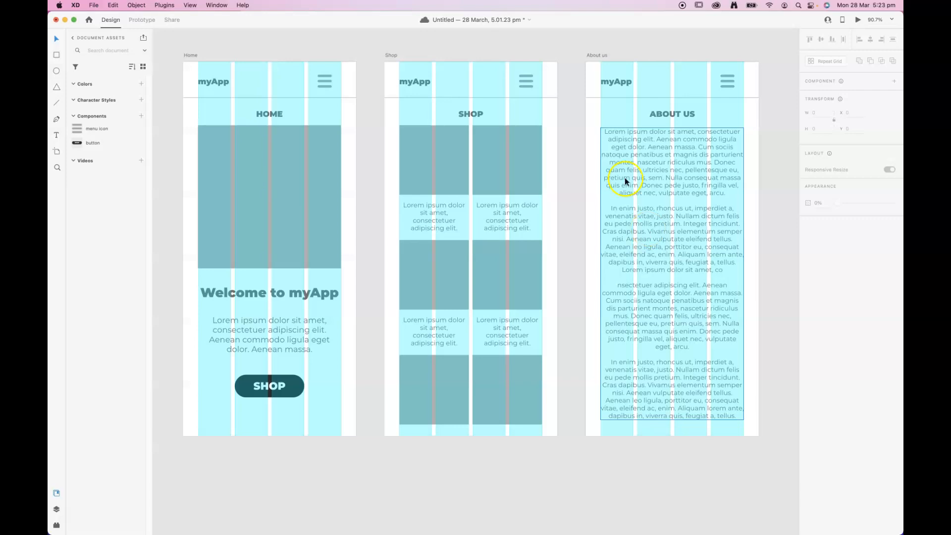
pyautogui.click(290, 392)
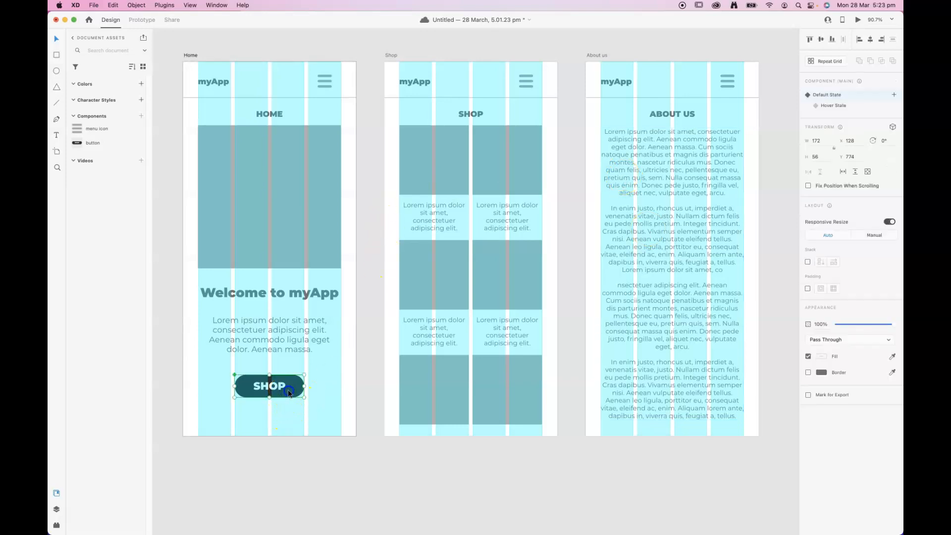
pyautogui.moveTo(290, 392); pyautogui.dragTo(290, 378)
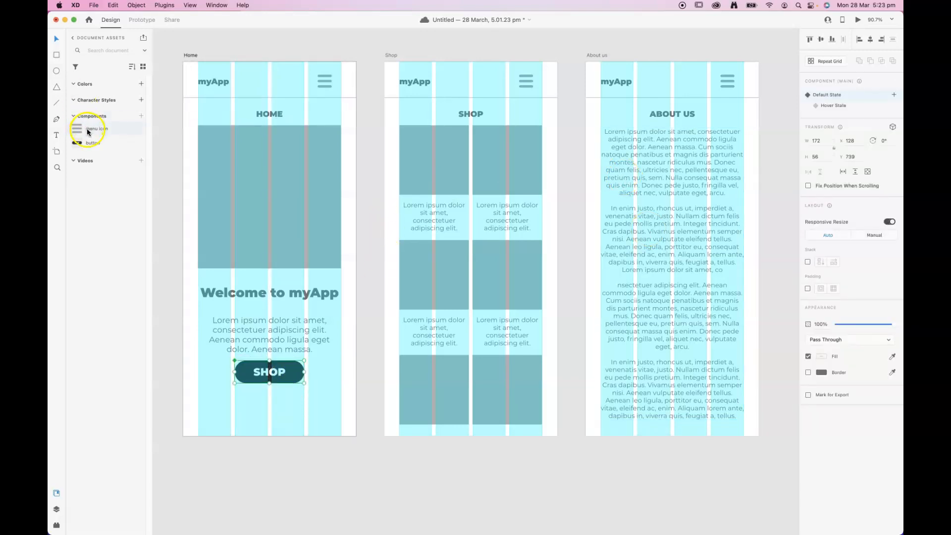
# Place a second button component at about Y 811 under the SHOP button on Home and label it "ABOUT".
pyautogui.moveTo(83, 143); pyautogui.dragTo(276, 403)
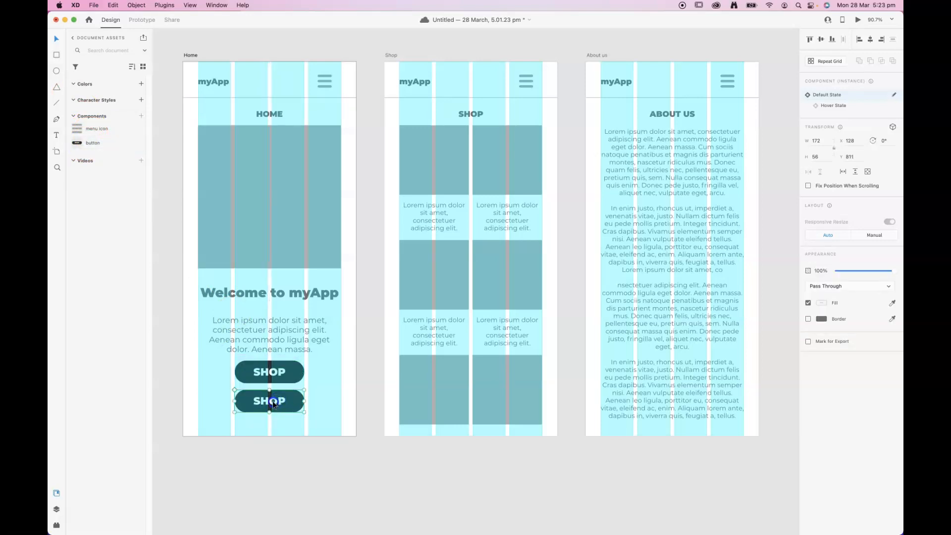
pyautogui.doubleClick(273, 403)
pyautogui.doubleClick(273, 403)
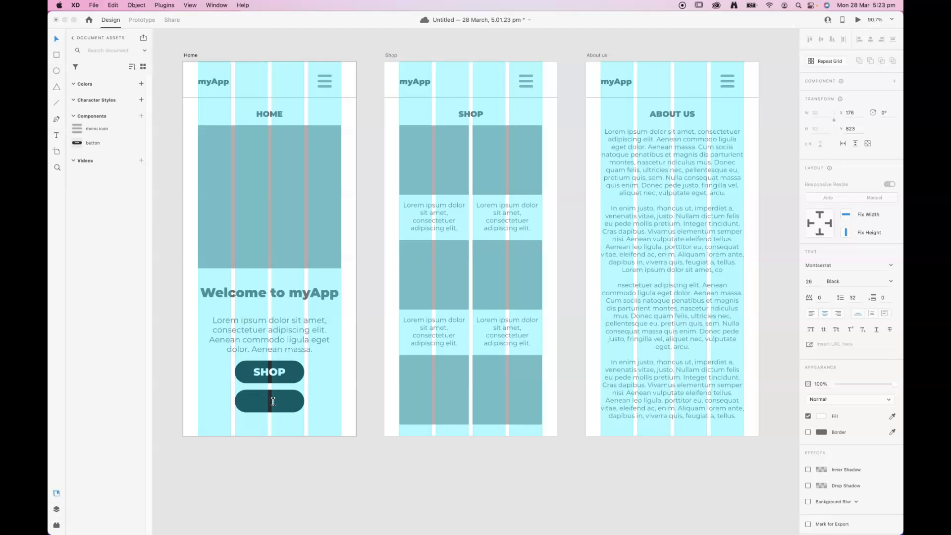
pyautogui.write('ABOUT')
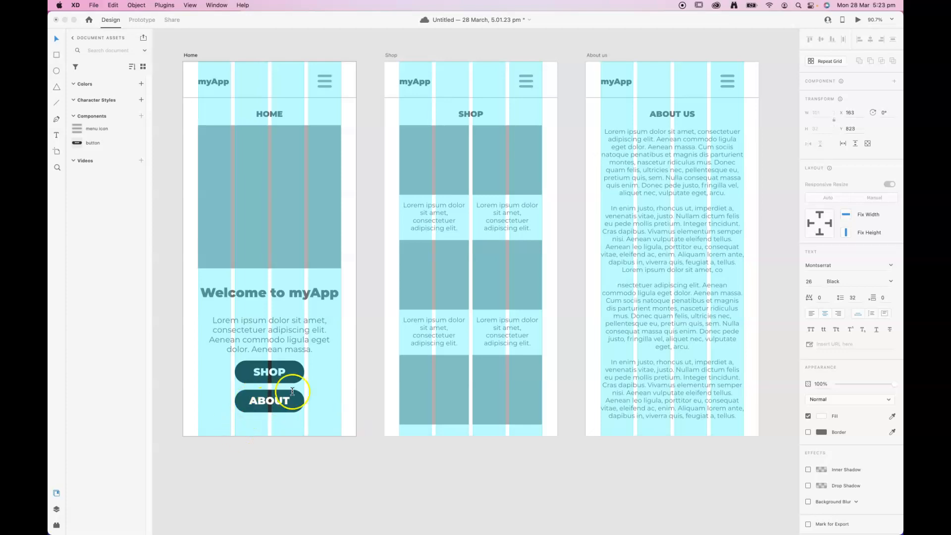
pyautogui.click(228, 32)
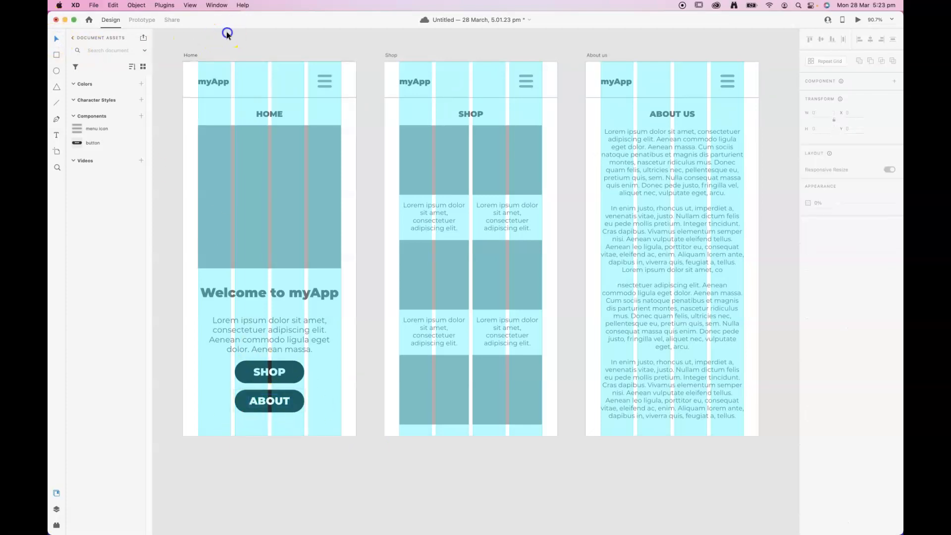
# Redirect the ABOUT button's tap transition to the About us artboard.
pyautogui.click(276, 401)
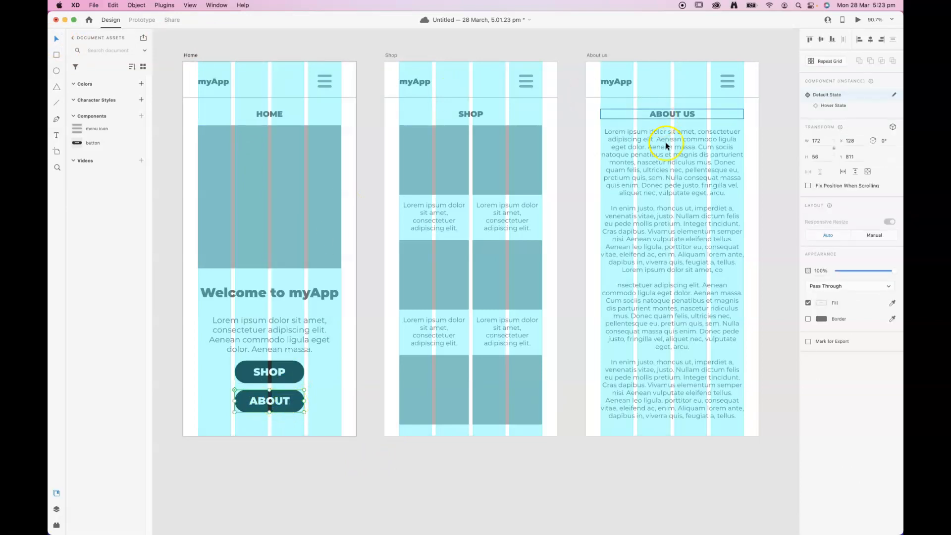
pyautogui.click(141, 20)
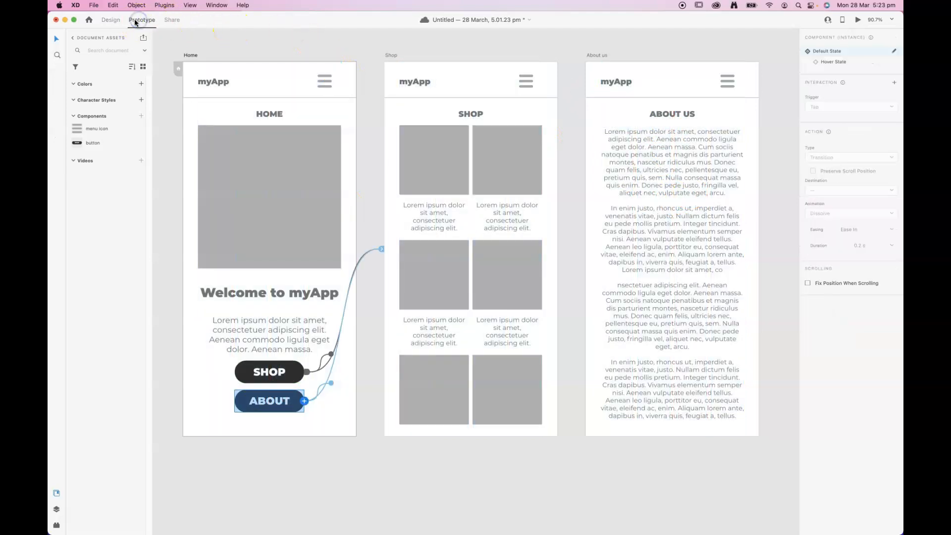
pyautogui.moveTo(380, 240); pyautogui.dragTo(387, 265)
pyautogui.click(305, 400)
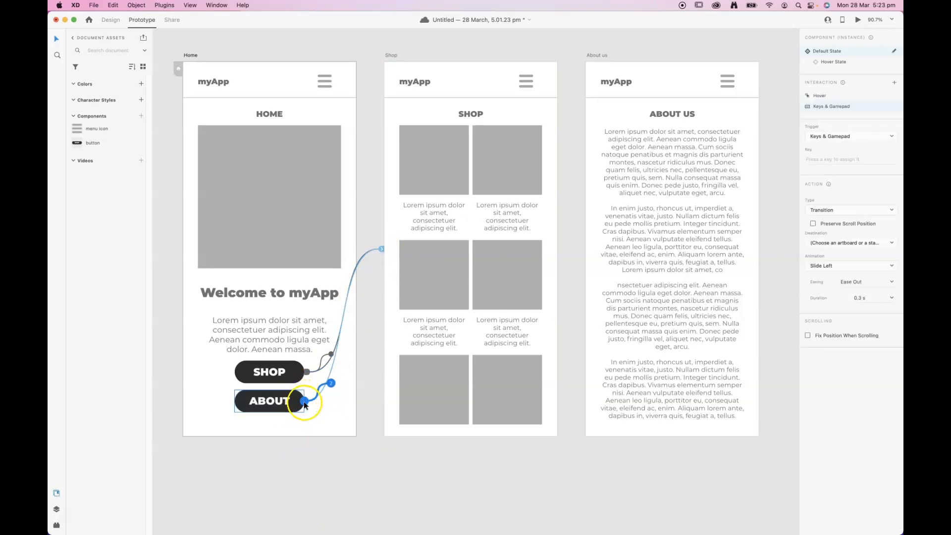
pyautogui.click(329, 374)
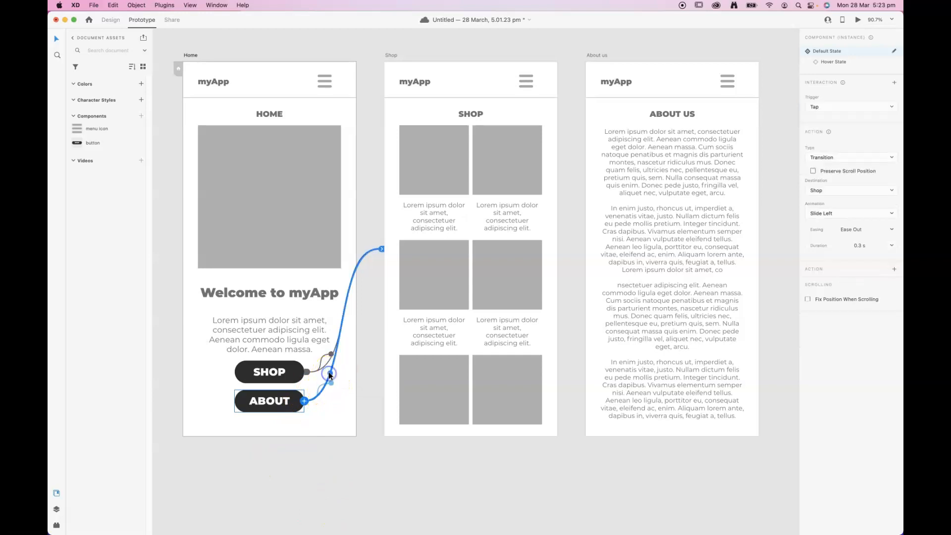
pyautogui.moveTo(384, 249); pyautogui.dragTo(591, 253)
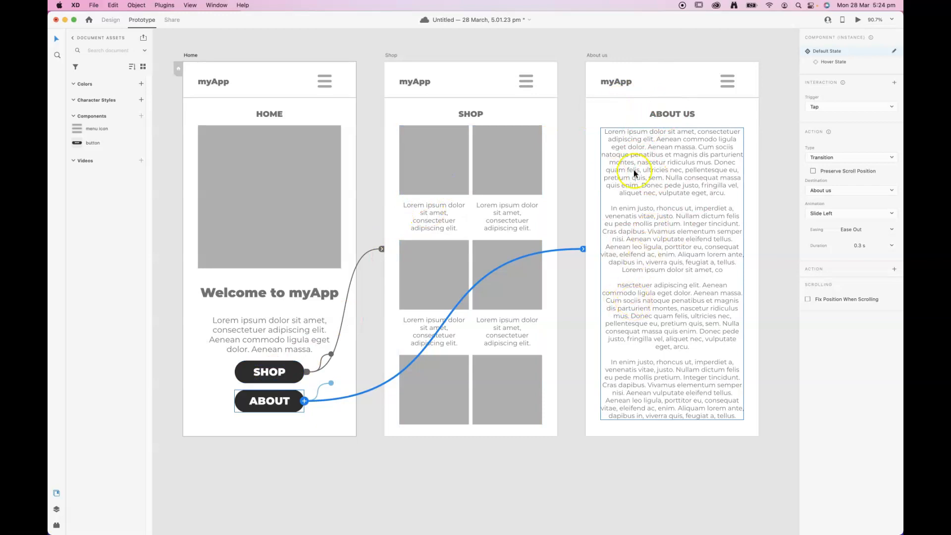
# Link the myApp logo on the About us artboard to the Home artboard with a tap transition.
pyautogui.click(617, 83)
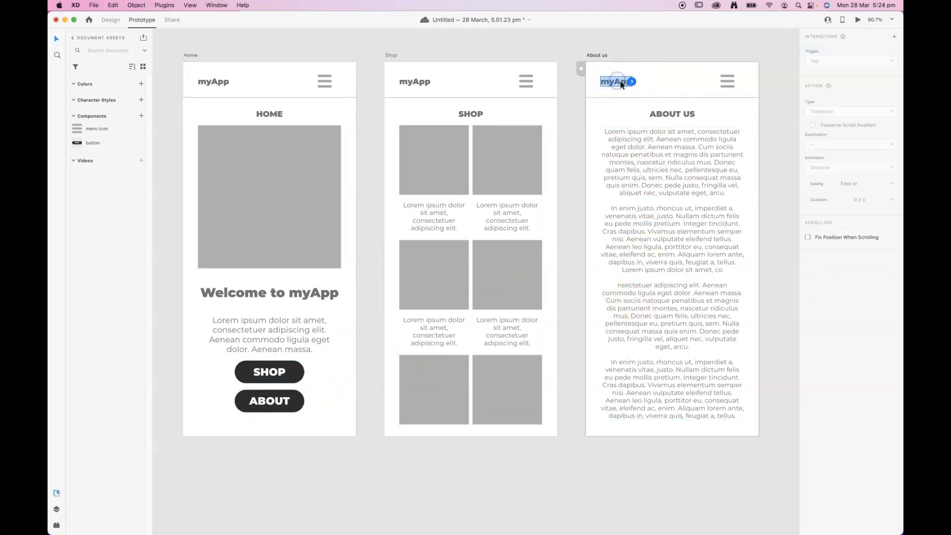
pyautogui.moveTo(632, 81); pyautogui.dragTo(208, 106)
pyautogui.click(630, 76)
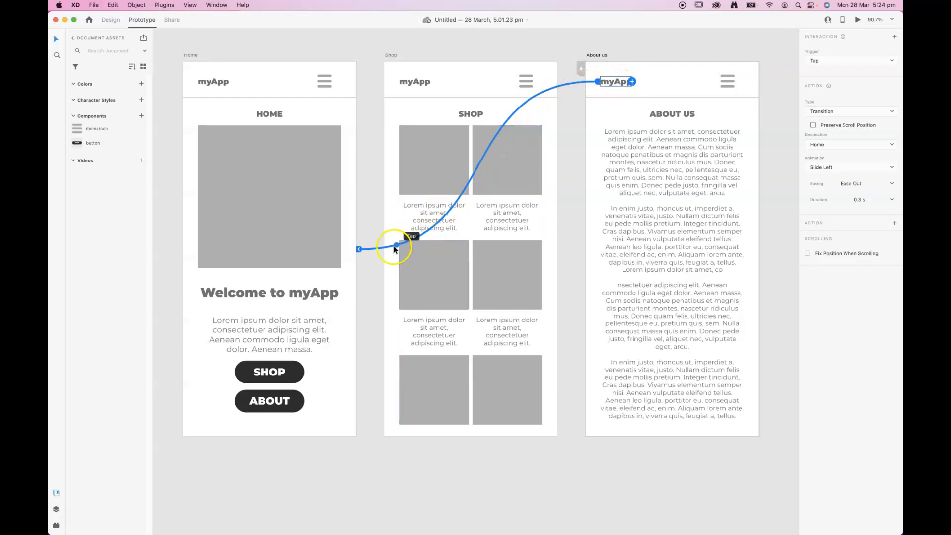
# Preview the prototype from the Home artboard, test the SHOP button, and close the preview.
pyautogui.click(191, 55)
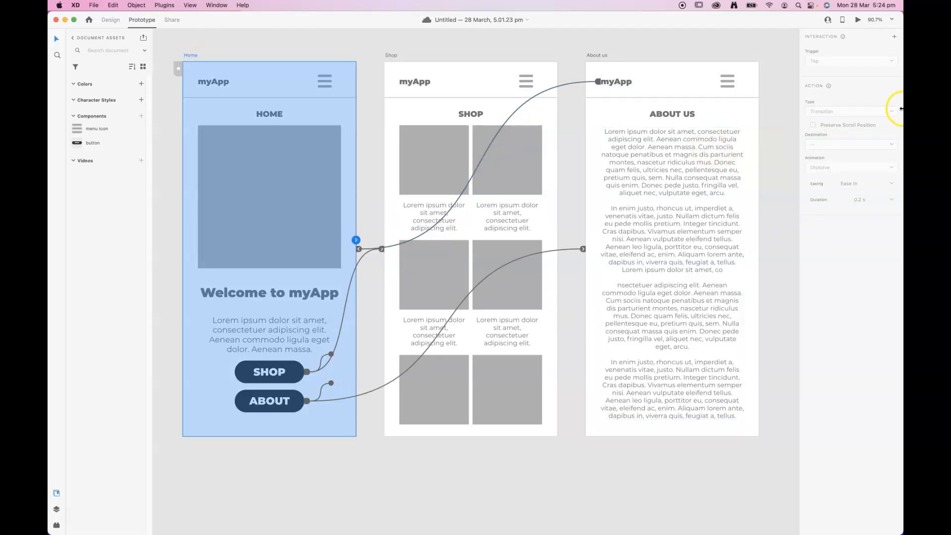
pyautogui.click(857, 21)
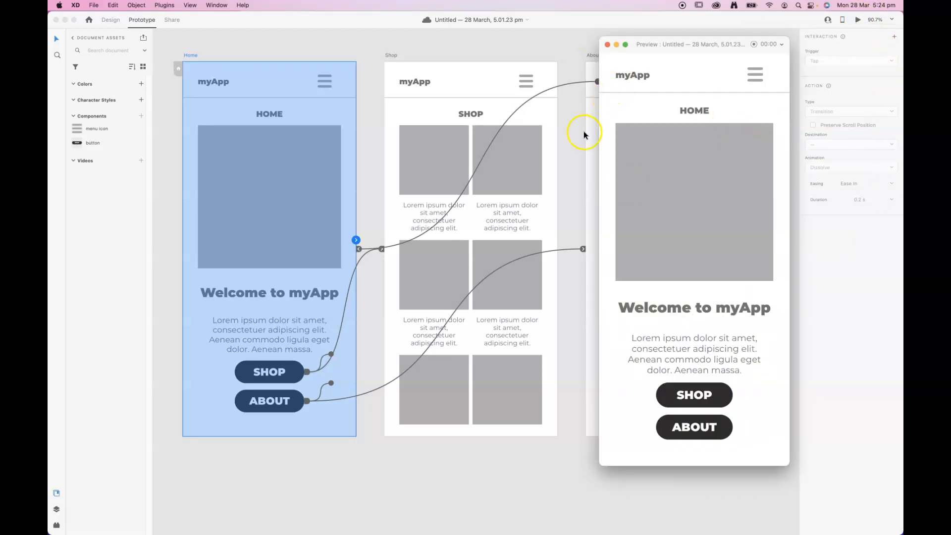
pyautogui.click(699, 399)
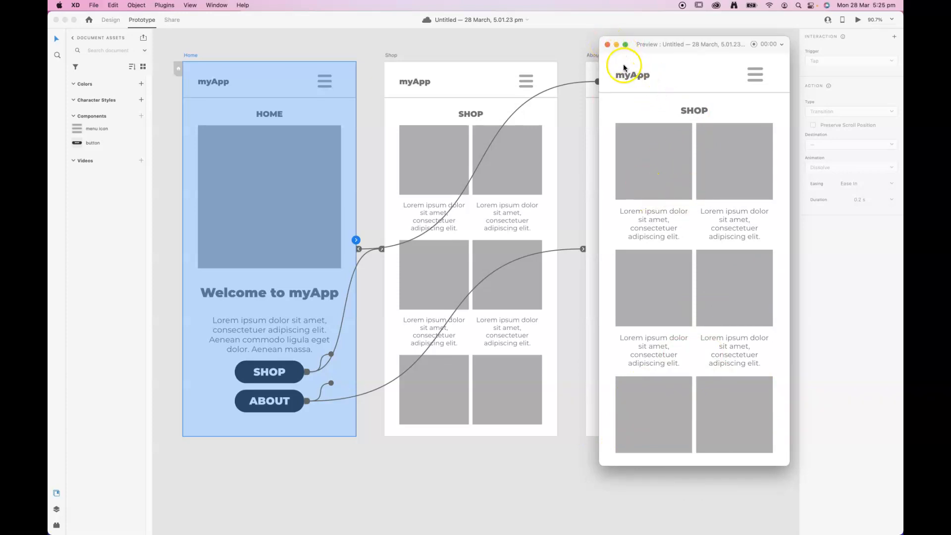
pyautogui.click(607, 45)
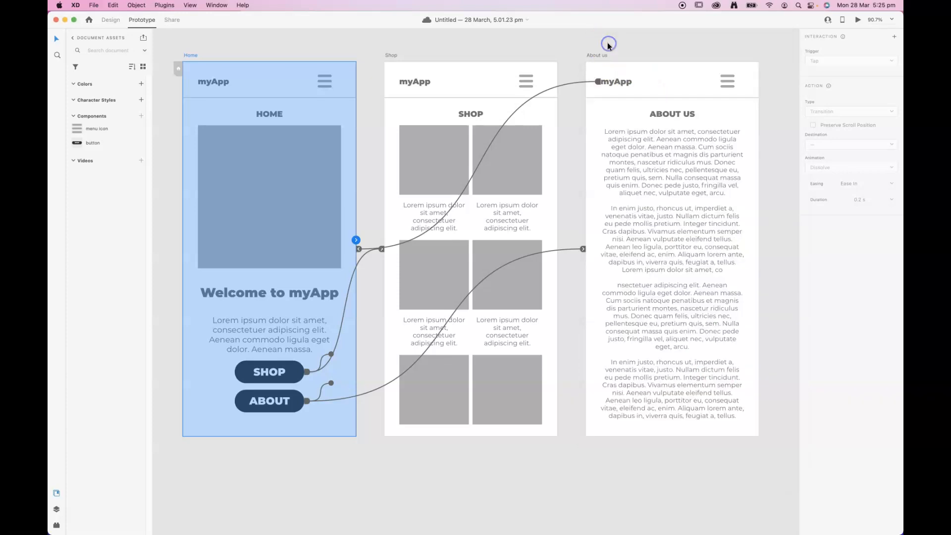
# Set the animation of the SHOP button's tap transition to Dissolve.
pyautogui.click(358, 463)
pyautogui.click(283, 376)
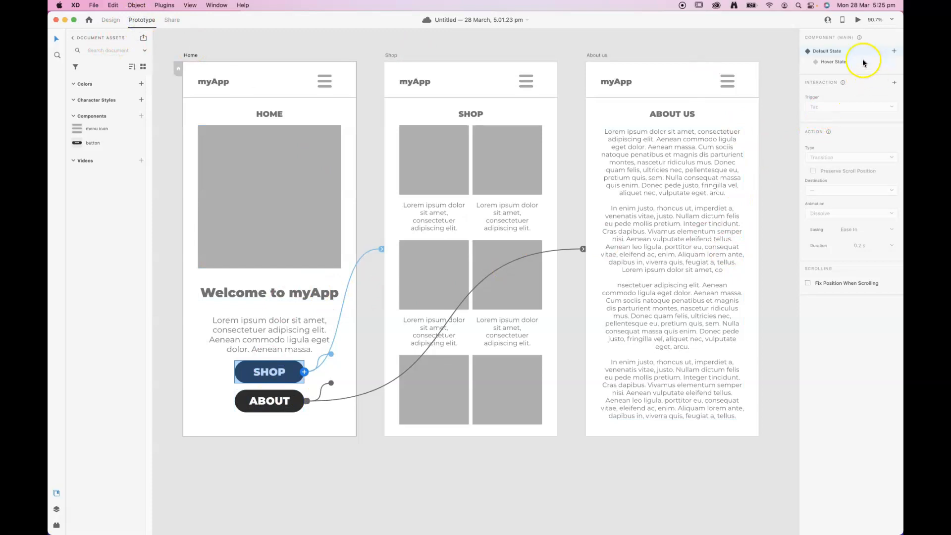
pyautogui.click(337, 341)
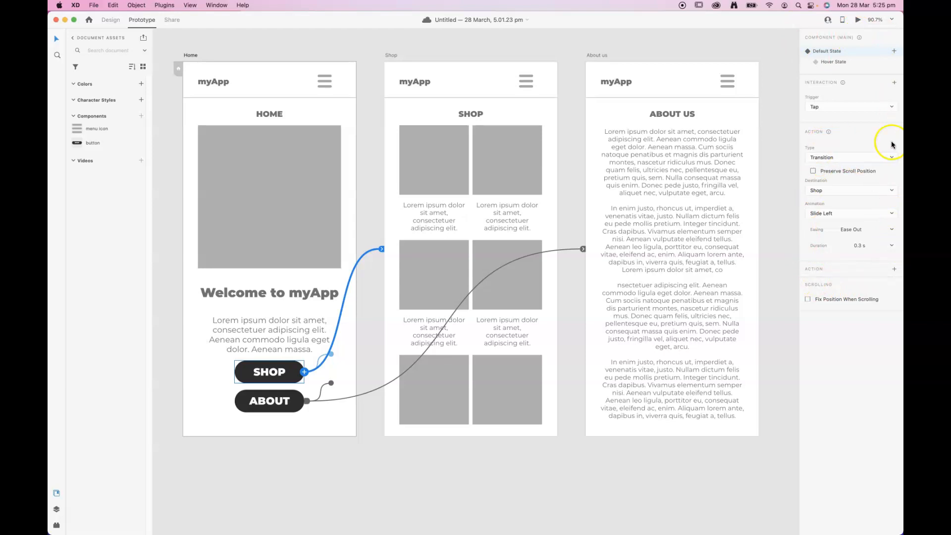
pyautogui.click(843, 213)
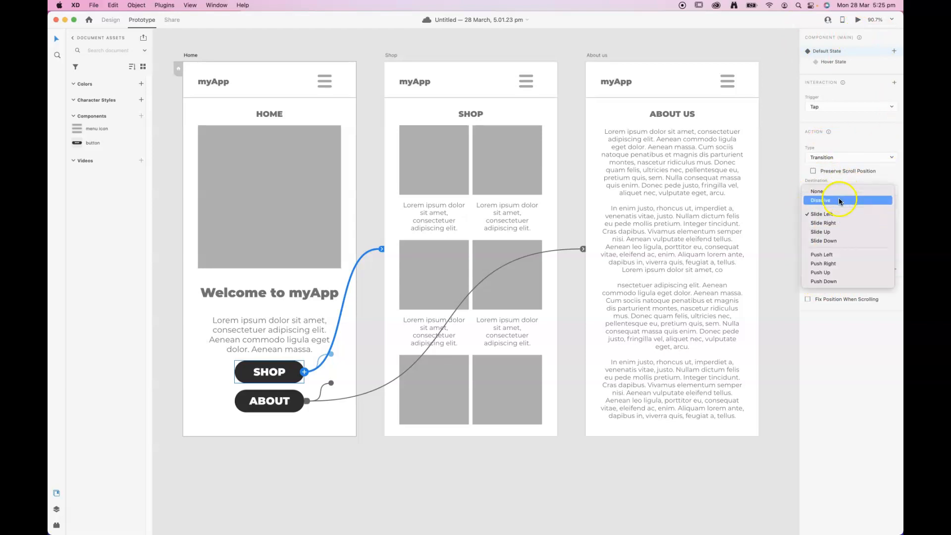
pyautogui.click(839, 200)
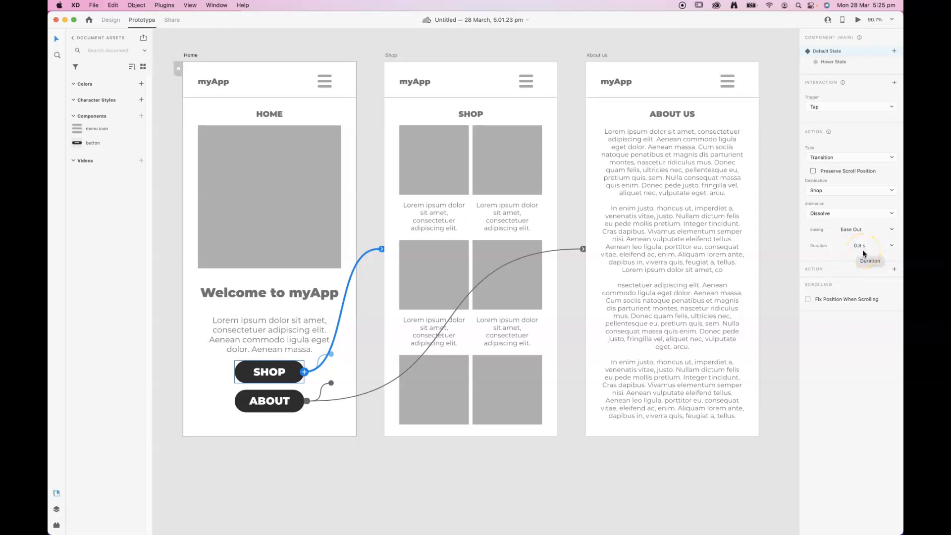
# Set the animation of the ABOUT button's tap transition to Dissolve.
pyautogui.click(374, 389)
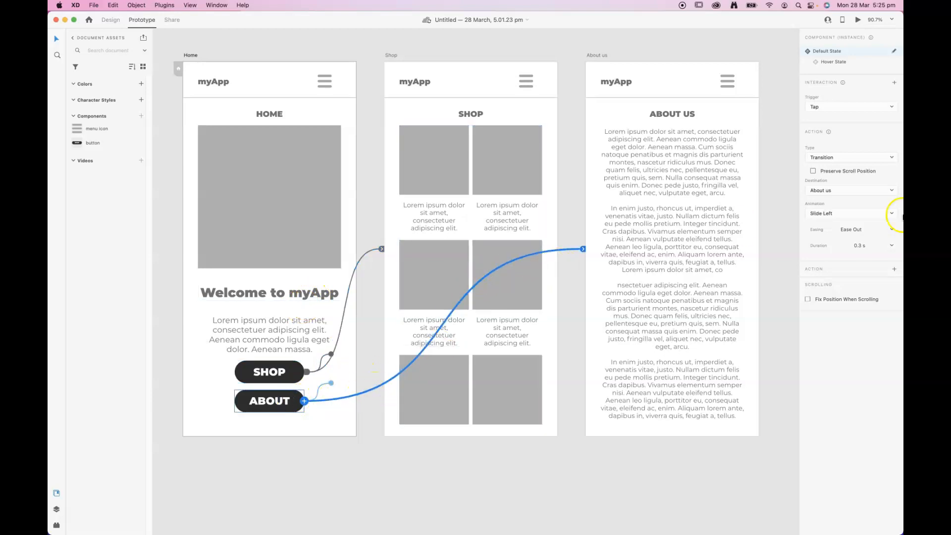
pyautogui.click(843, 215)
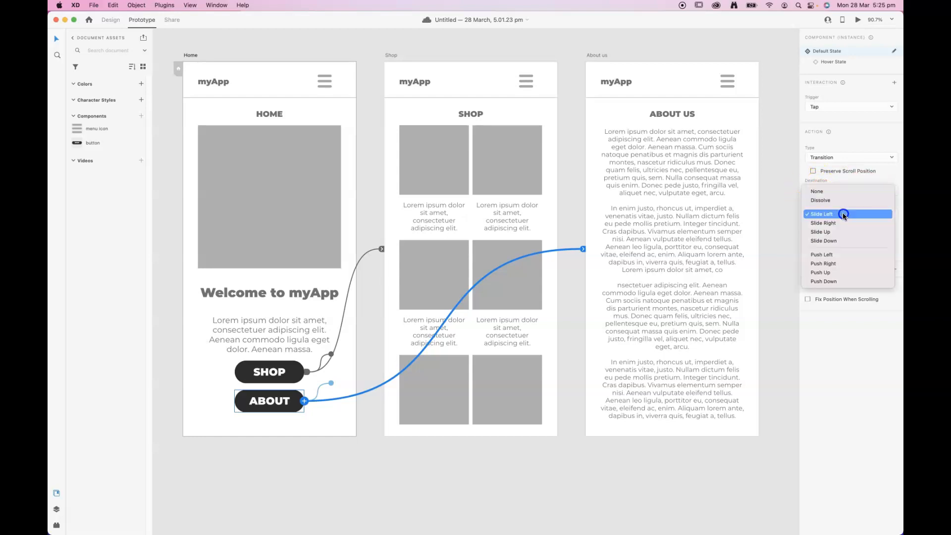
pyautogui.click(837, 199)
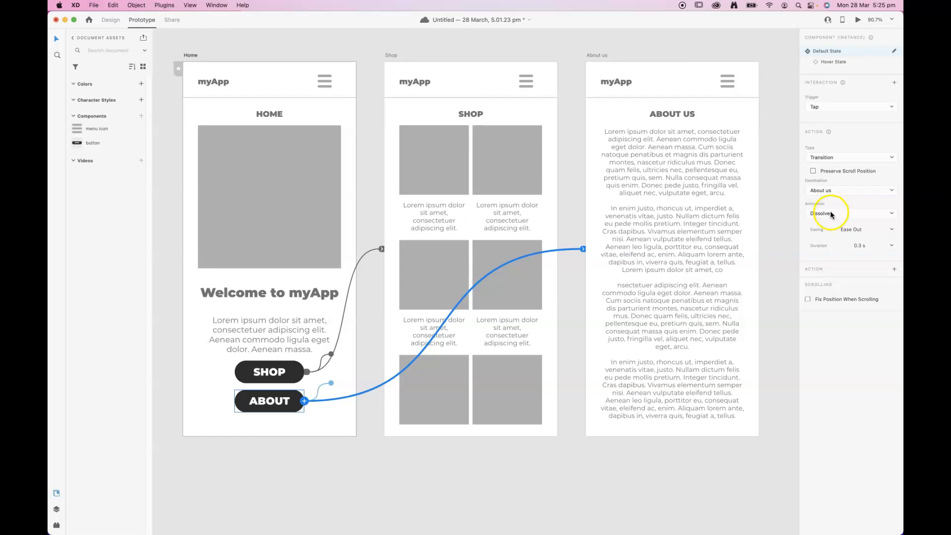
# Set the animation of the About us artboard's myApp logo transition to Dissolve.
pyautogui.click(614, 82)
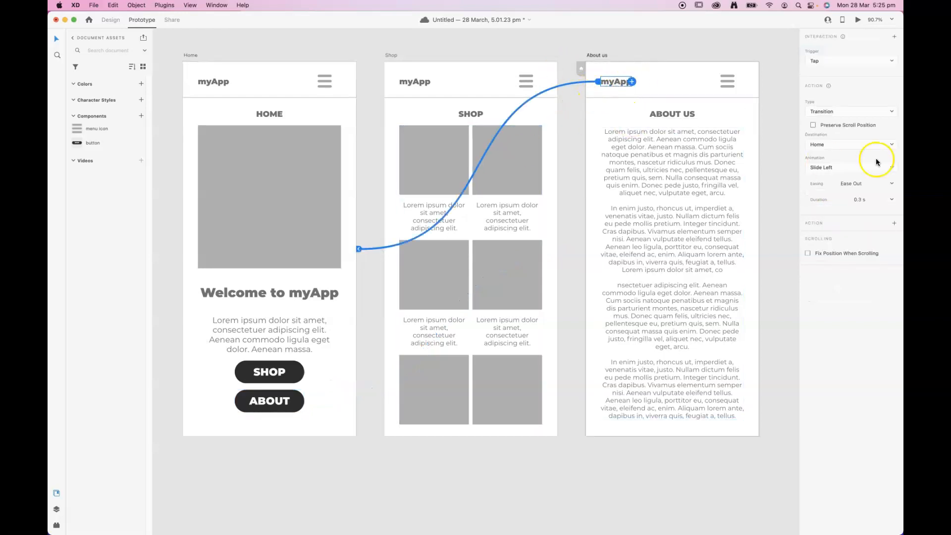
pyautogui.click(862, 167)
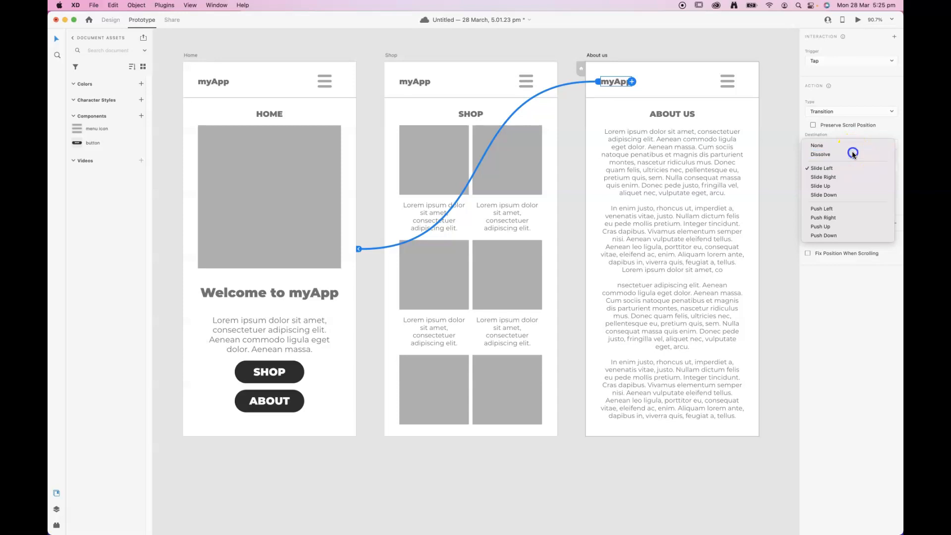
pyautogui.click(853, 154)
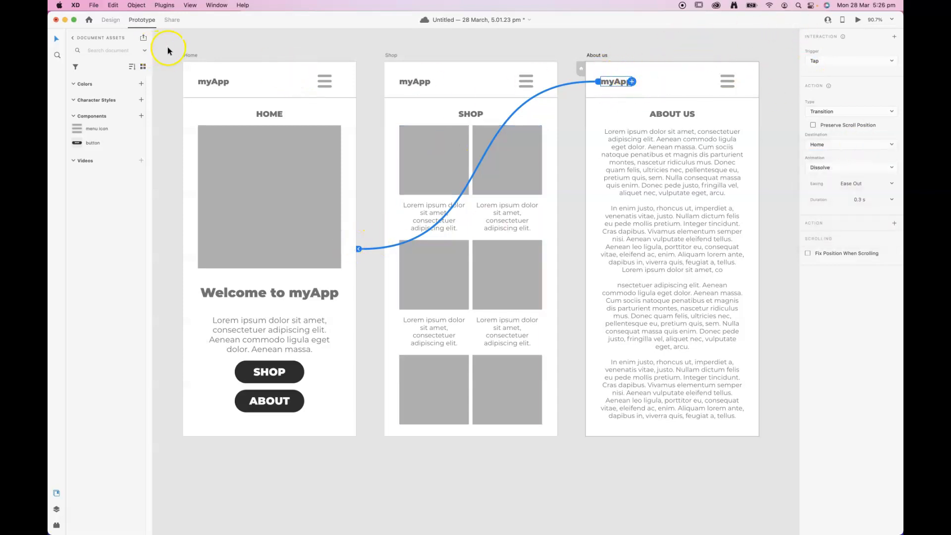
# Preview the prototype from the Home artboard, check the ABOUT button's hover effect, and close the preview.
pyautogui.click(192, 55)
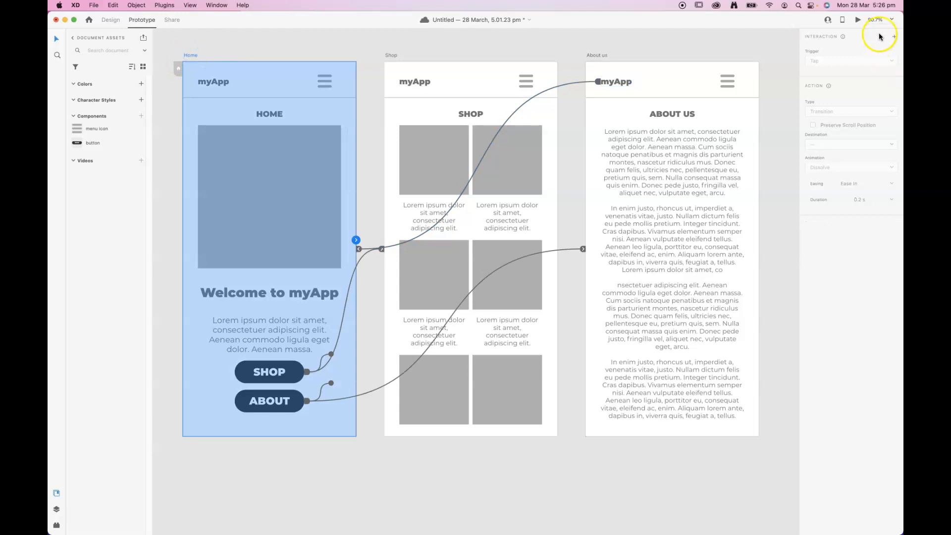
pyautogui.click(858, 20)
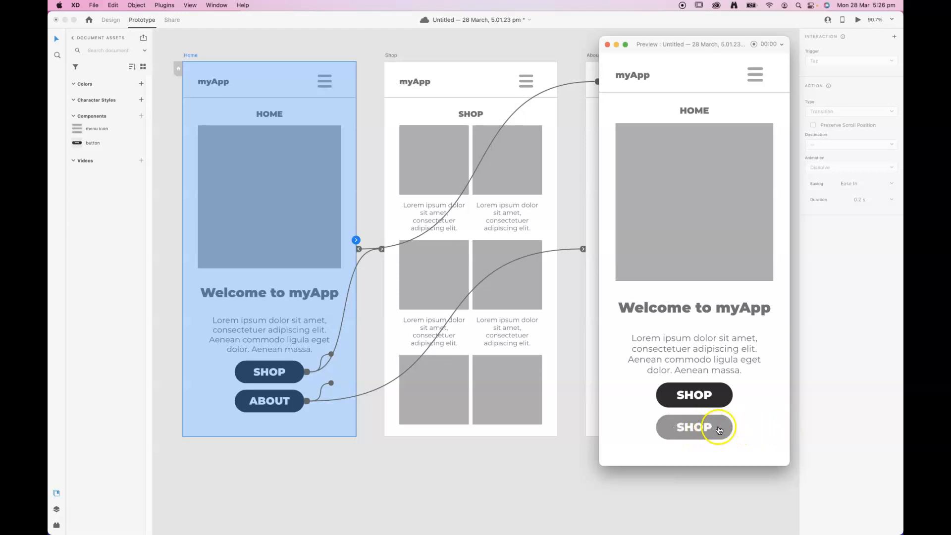
pyautogui.click(607, 45)
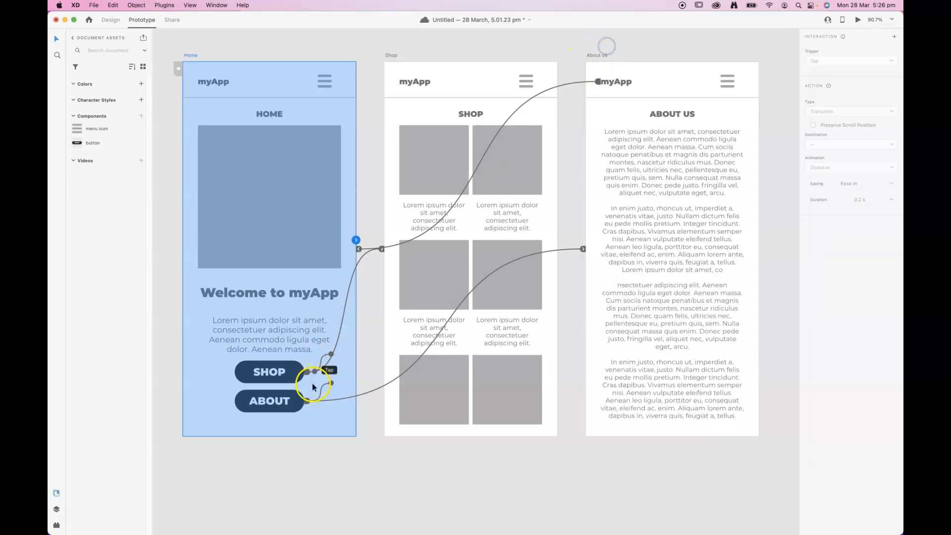
# Change the label in the ABOUT button's Hover State to ABOUT on the Home artboard.
pyautogui.click(279, 406)
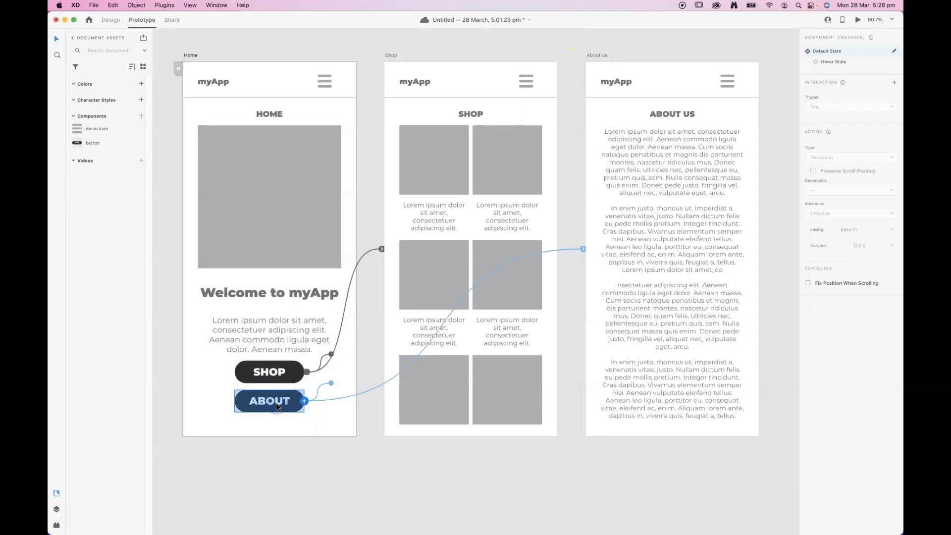
pyautogui.doubleClick(275, 402)
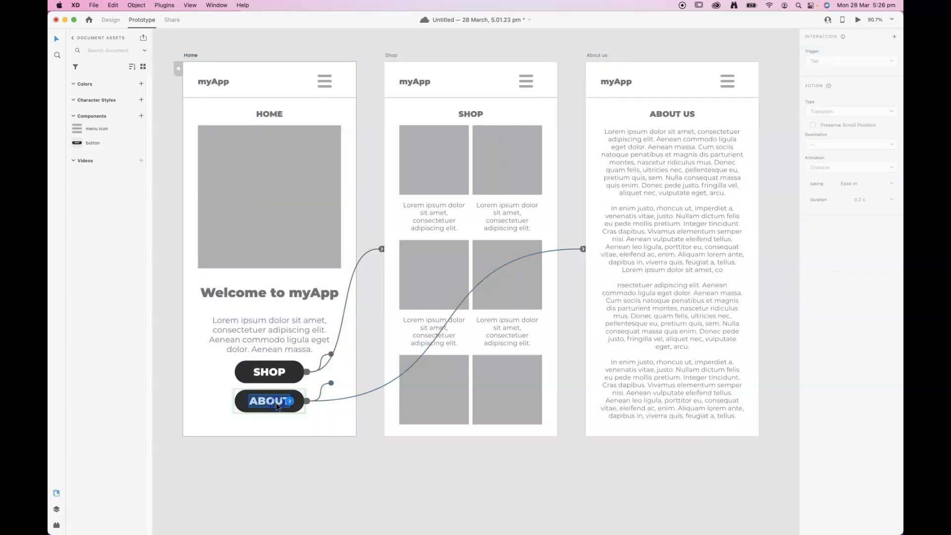
pyautogui.click(110, 21)
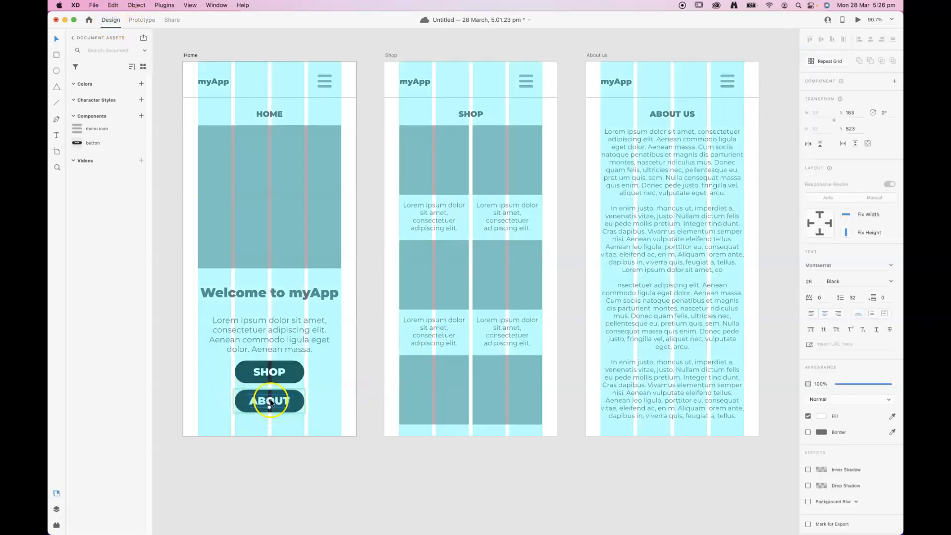
pyautogui.click(318, 458)
pyautogui.click(290, 402)
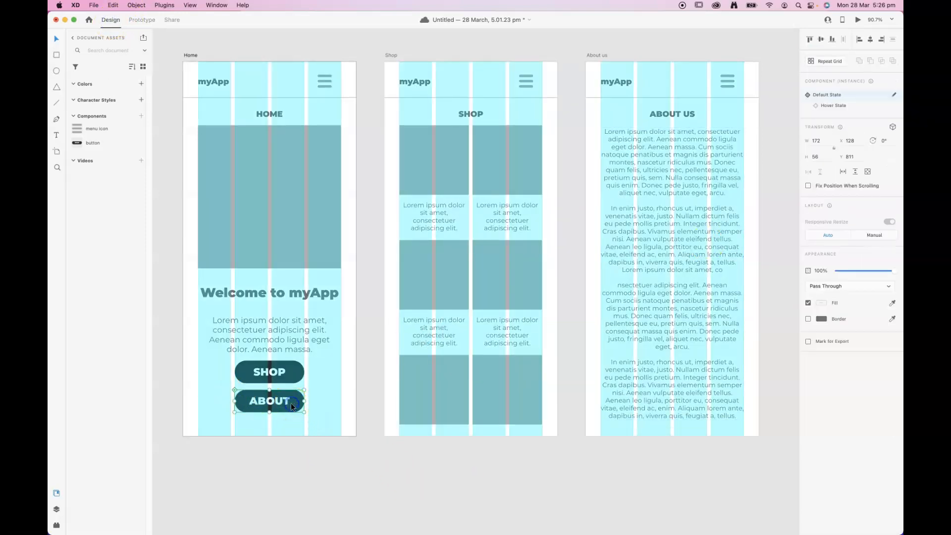
pyautogui.click(844, 105)
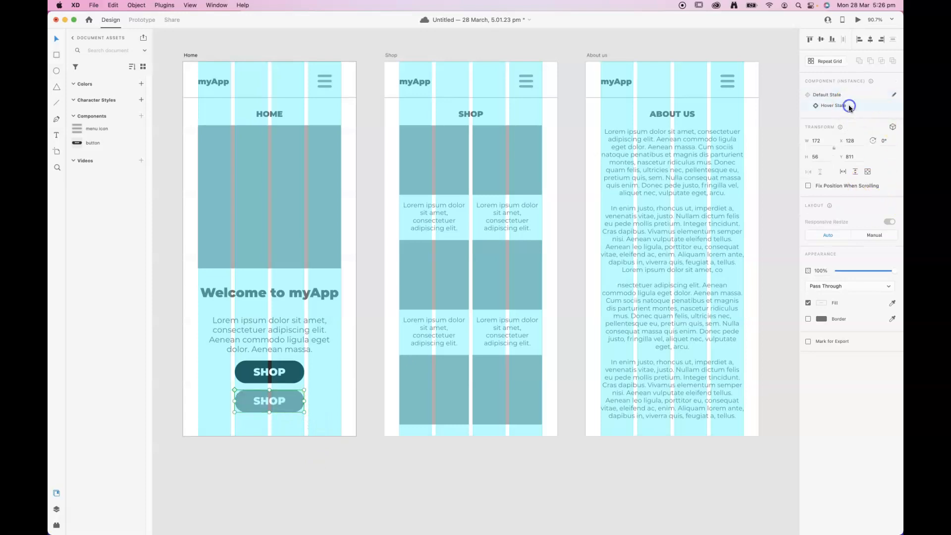
pyautogui.doubleClick(276, 401)
pyautogui.doubleClick(275, 401)
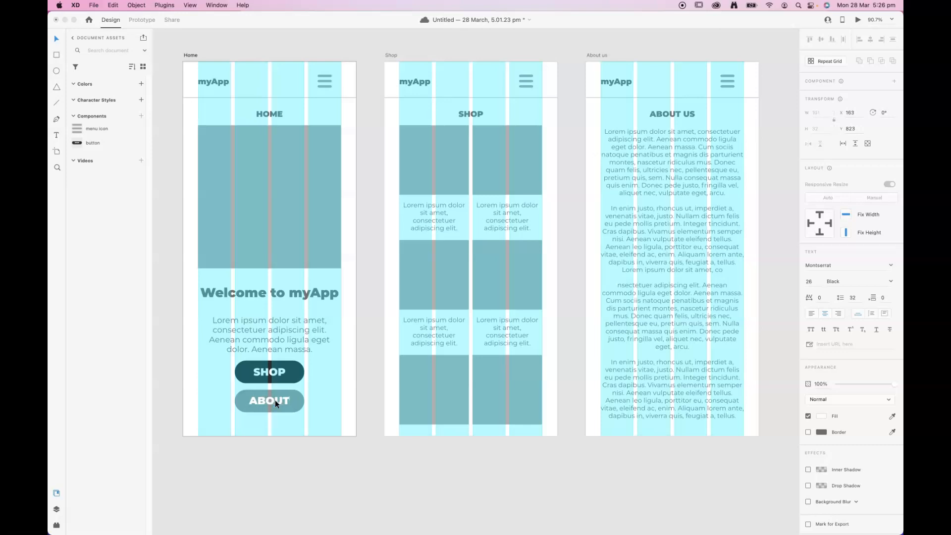
pyautogui.click(331, 475)
# Reselect the whole ABOUT button component and switch it back to its Default State.
pyautogui.click(301, 407)
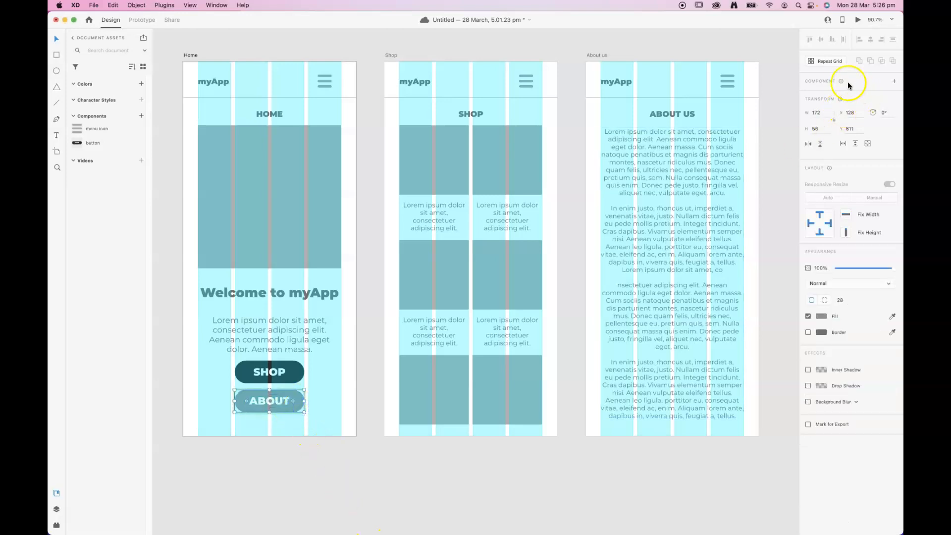
pyautogui.click(287, 467)
pyautogui.click(282, 416)
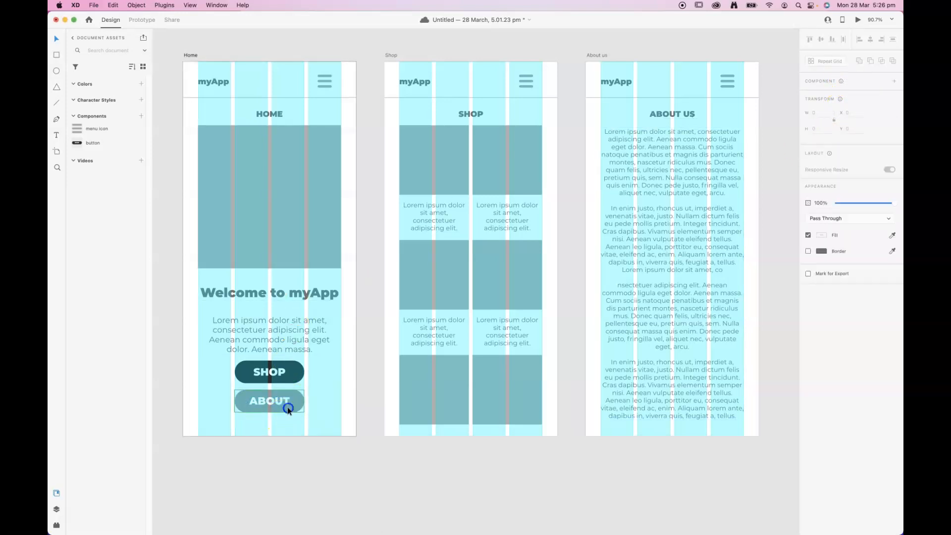
pyautogui.click(837, 95)
pyautogui.click(834, 105)
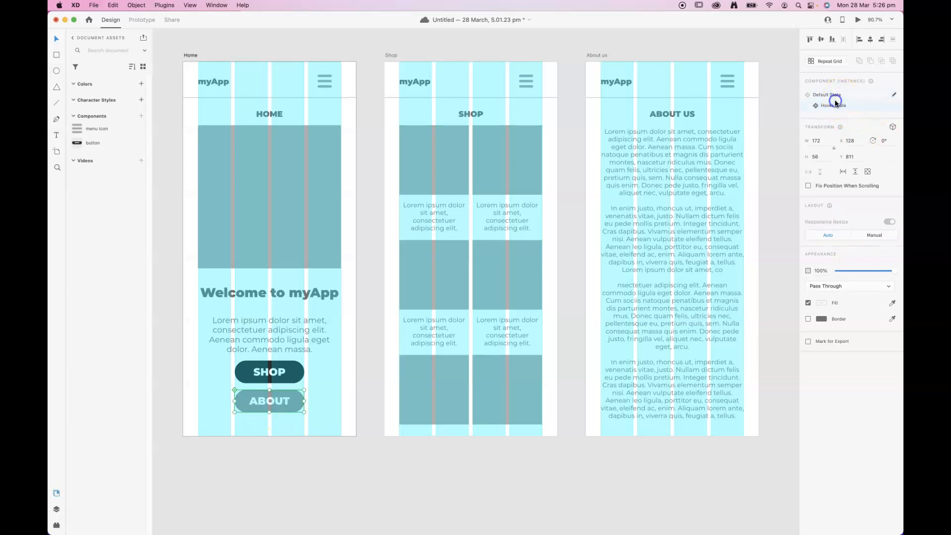
pyautogui.click(836, 94)
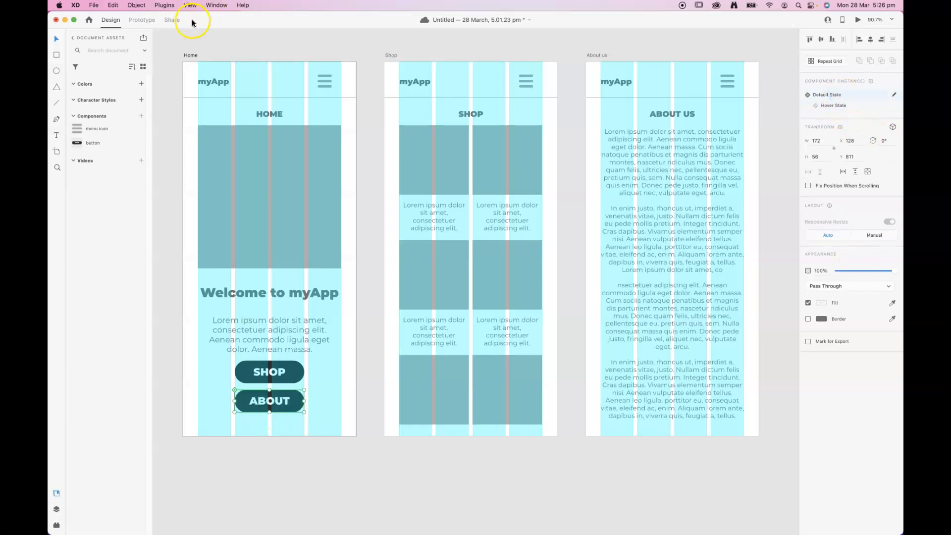
# Preview the prototype from Home, test the ABOUT button, the About us logo and the SHOP button, and close the preview.
pyautogui.click(142, 20)
pyautogui.click(201, 59)
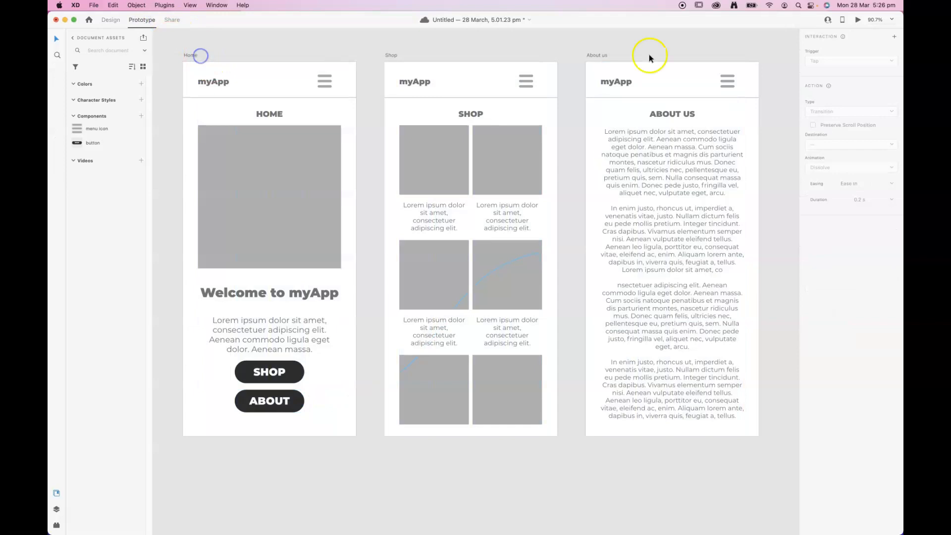
pyautogui.click(857, 20)
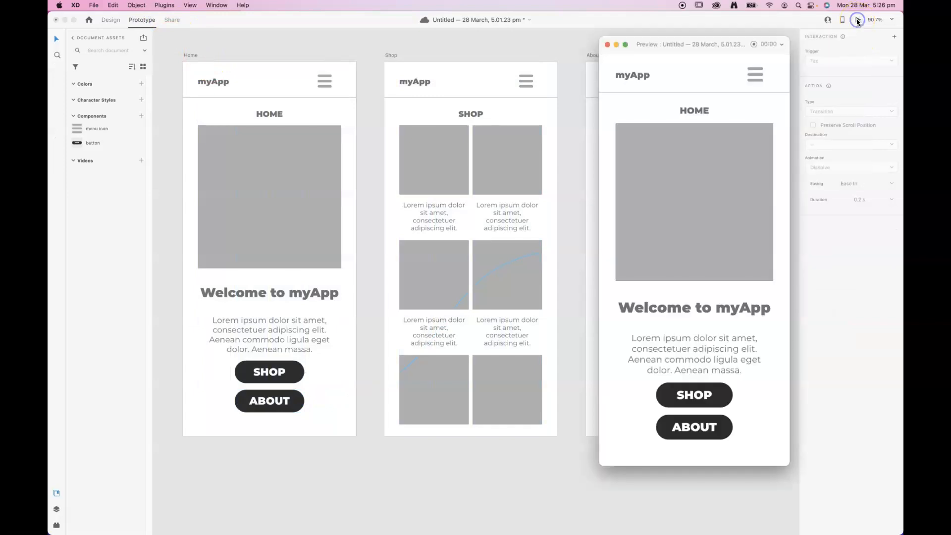
pyautogui.click(696, 429)
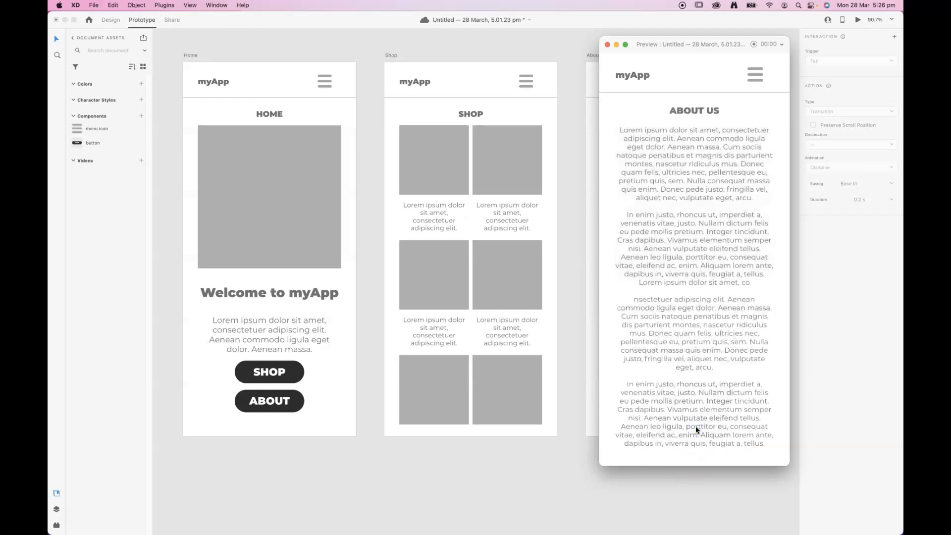
pyautogui.click(635, 76)
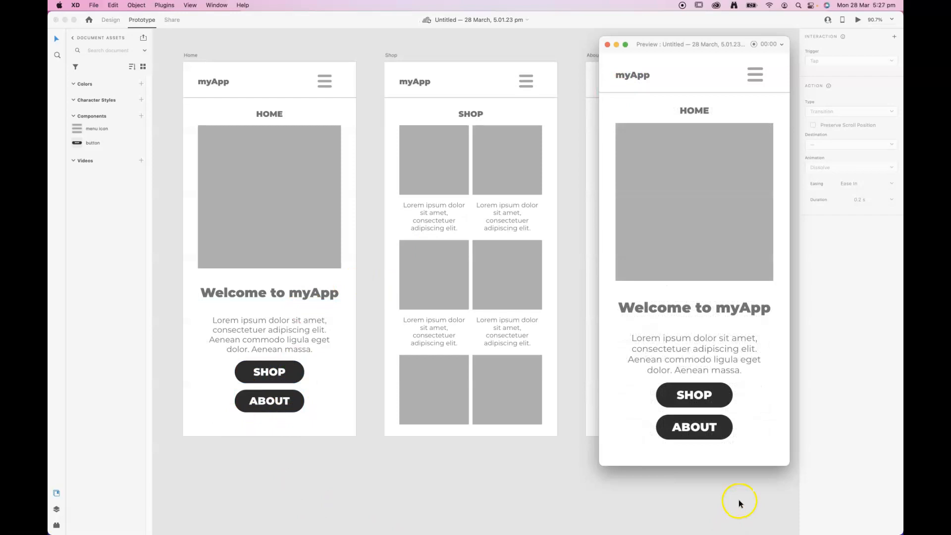
pyautogui.click(695, 398)
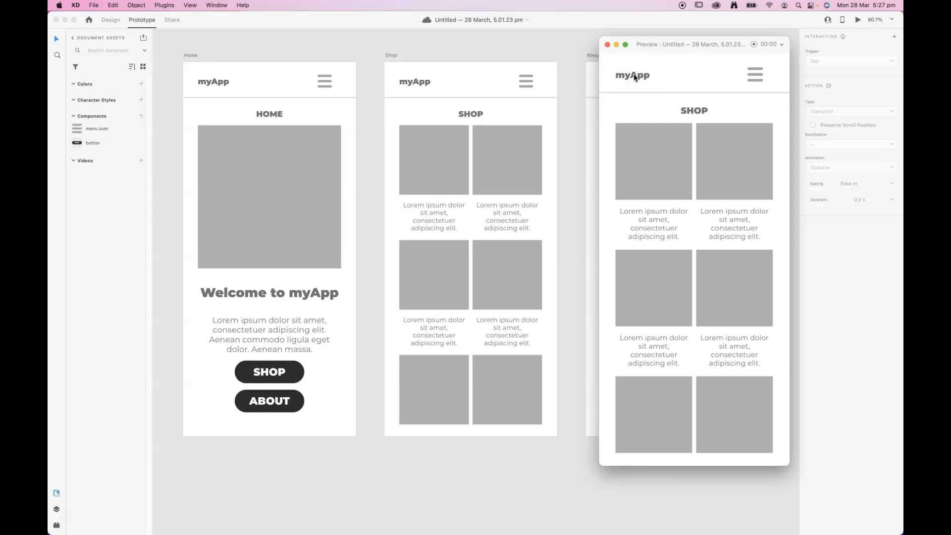
pyautogui.click(606, 45)
# Copy the About us artboard's myApp logo and paste its interaction onto the myApp logo on the Shop artboard.
pyautogui.click(612, 83)
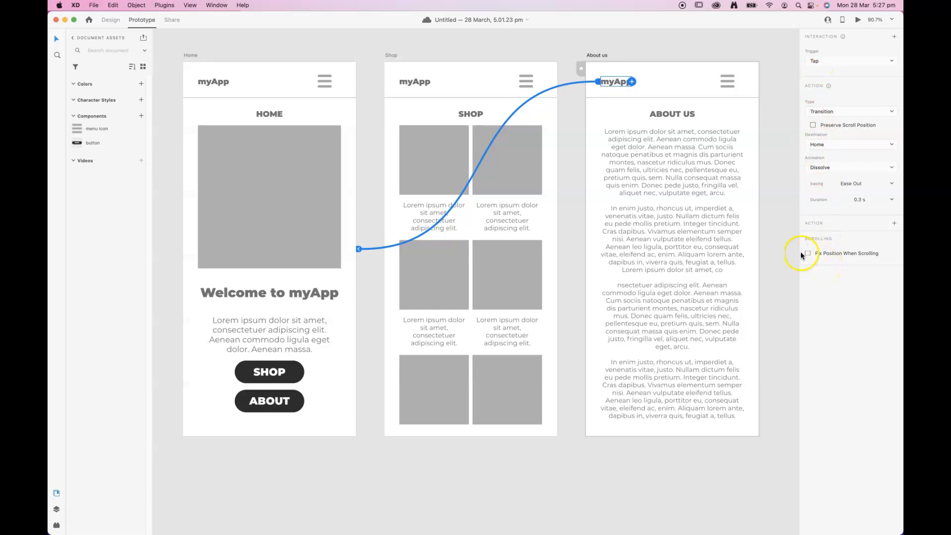
pyautogui.moveTo(631, 81); pyautogui.dragTo(629, 50)
pyautogui.click(613, 82)
pyautogui.click(112, 5)
pyautogui.click(121, 54)
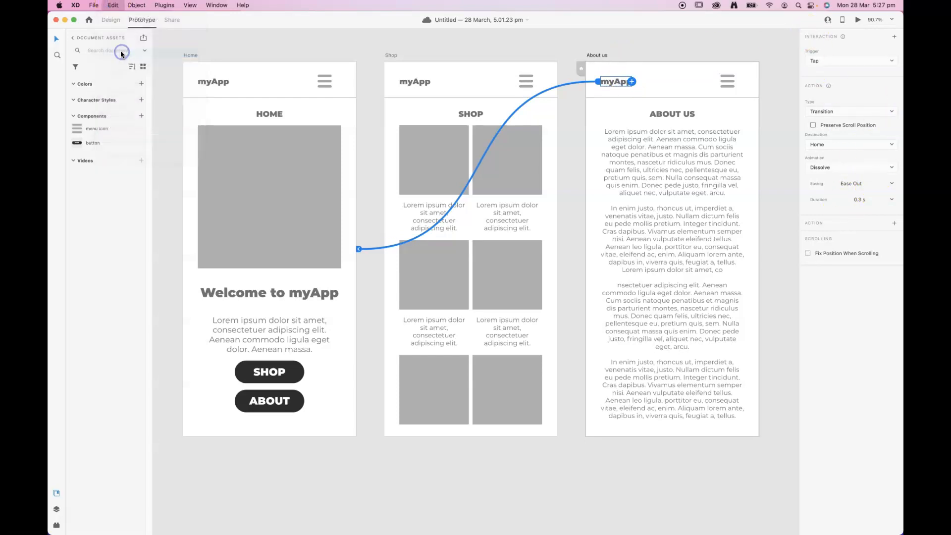
pyautogui.click(411, 86)
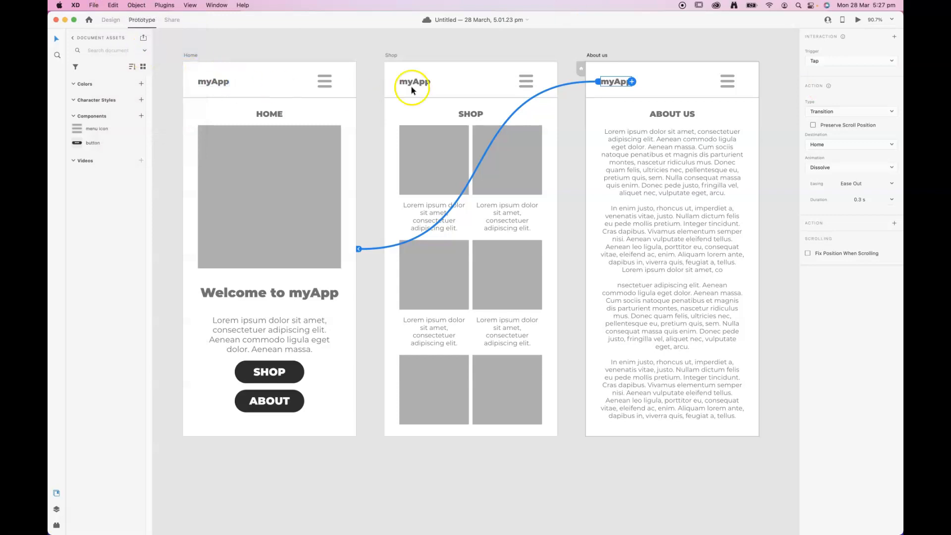
pyautogui.click(406, 83)
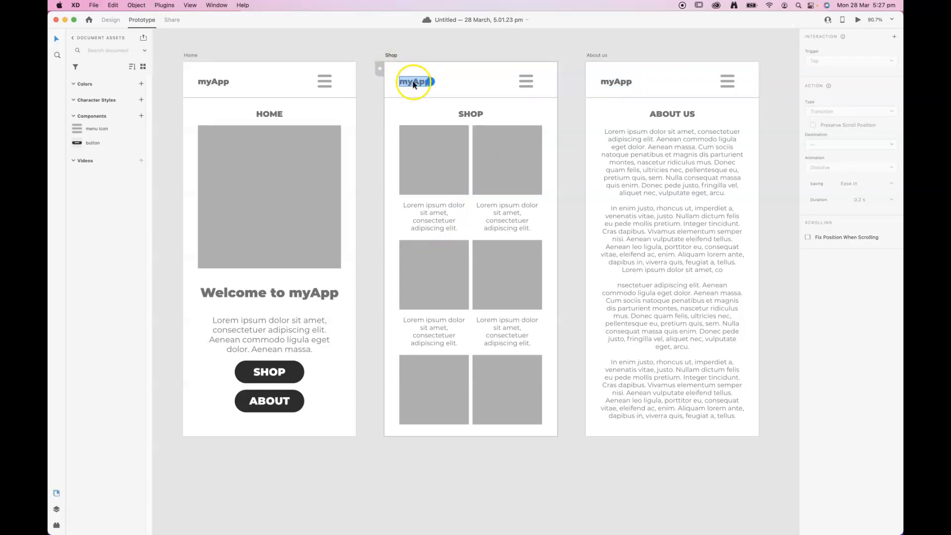
pyautogui.click(113, 5)
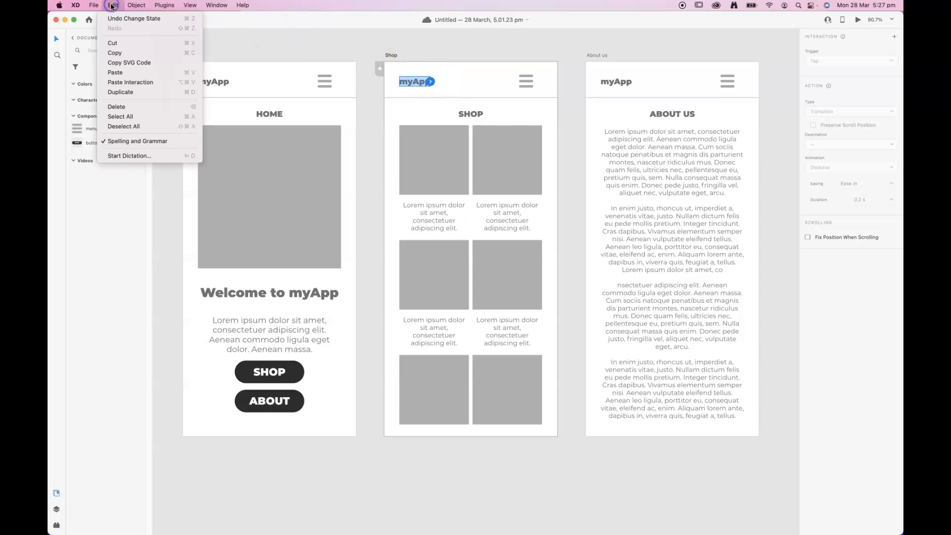
pyautogui.click(140, 83)
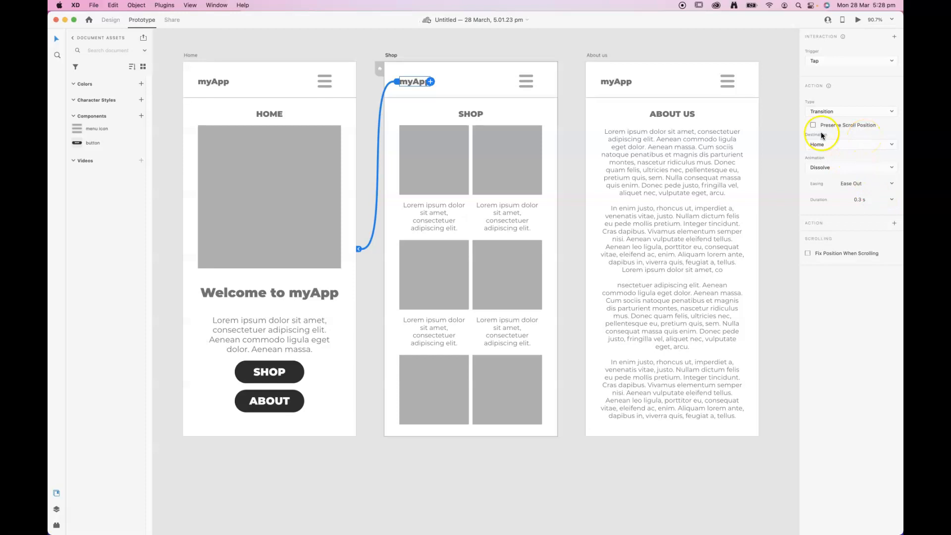
# Try to paste the copied interaction onto the myApp logo on the Home artboard, and deselect it.
pyautogui.click(214, 81)
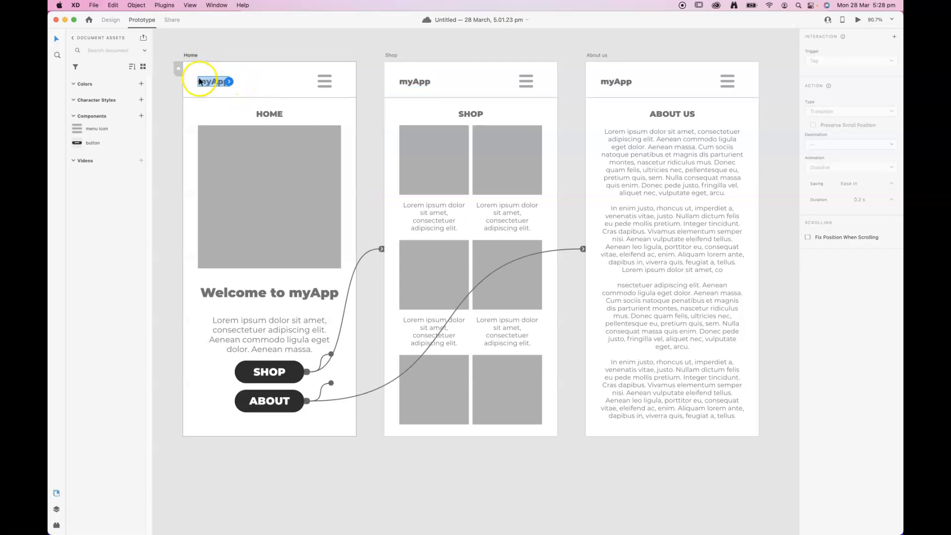
pyautogui.click(110, 5)
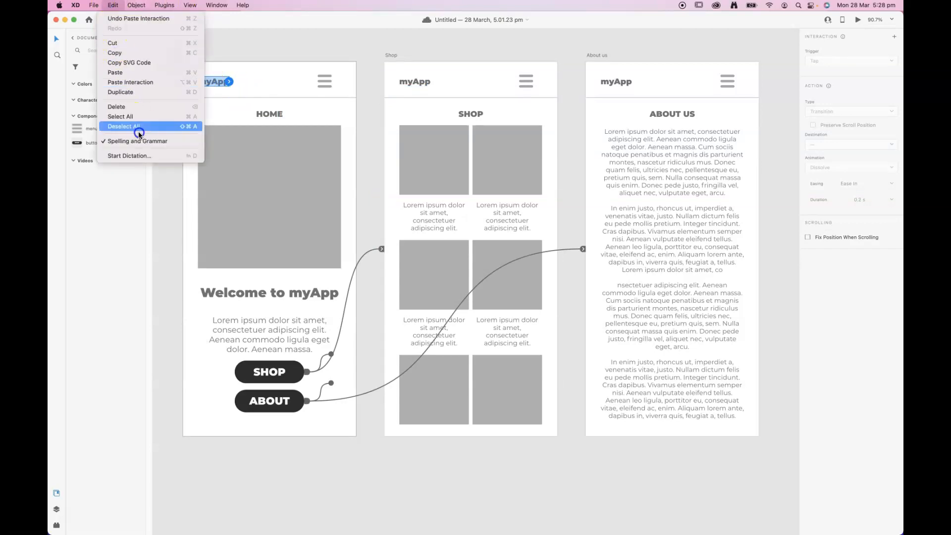
pyautogui.click(132, 83)
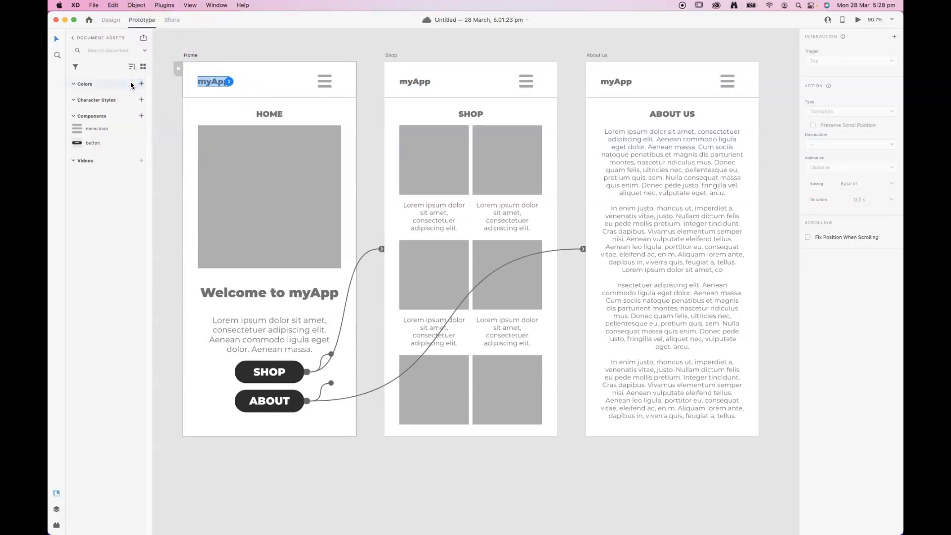
pyautogui.click(269, 53)
# Preview the prototype from Home, test the SHOP and ABOUT buttons and the logo links back, and close the preview.
pyautogui.click(195, 55)
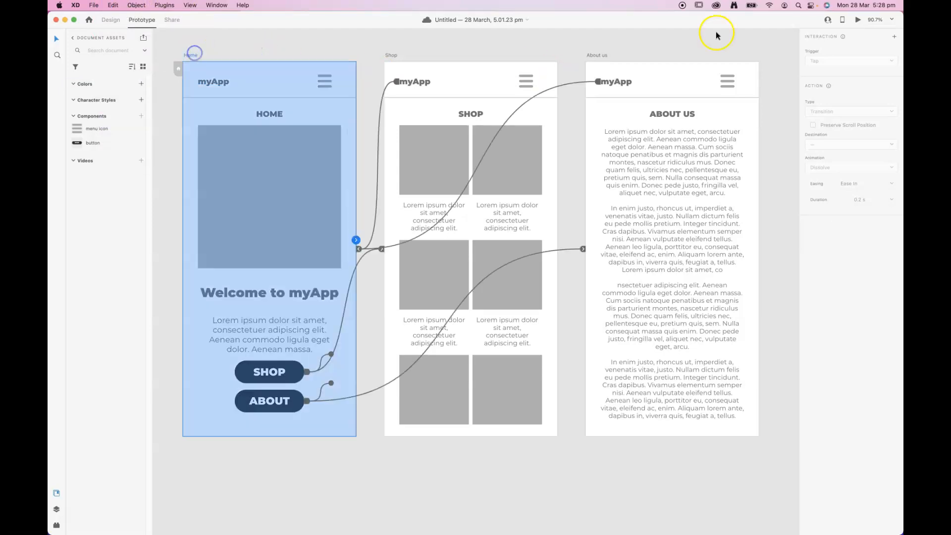
pyautogui.click(858, 20)
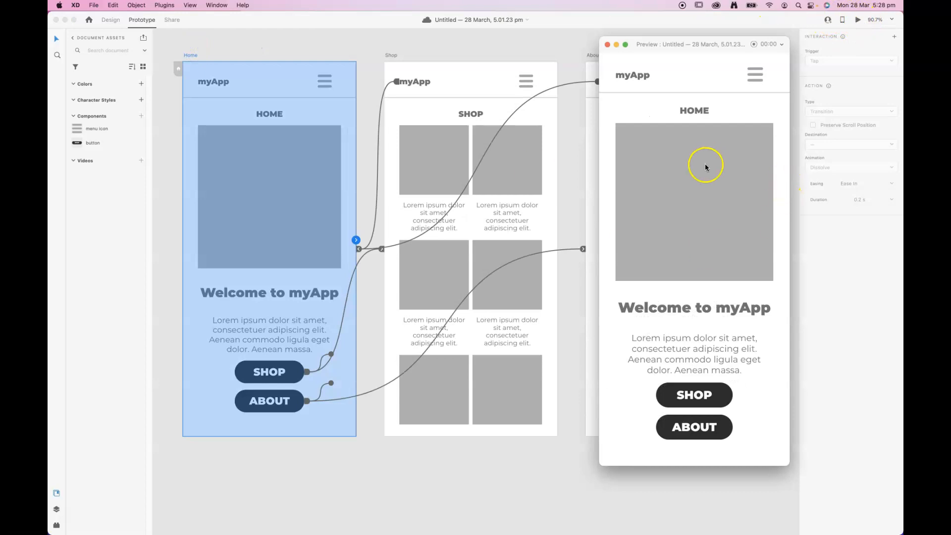
pyautogui.click(695, 396)
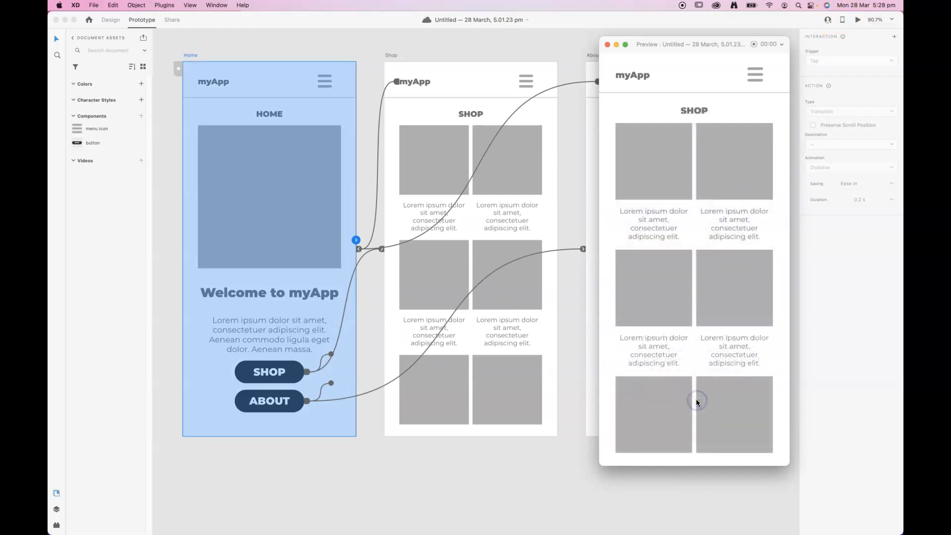
pyautogui.click(632, 76)
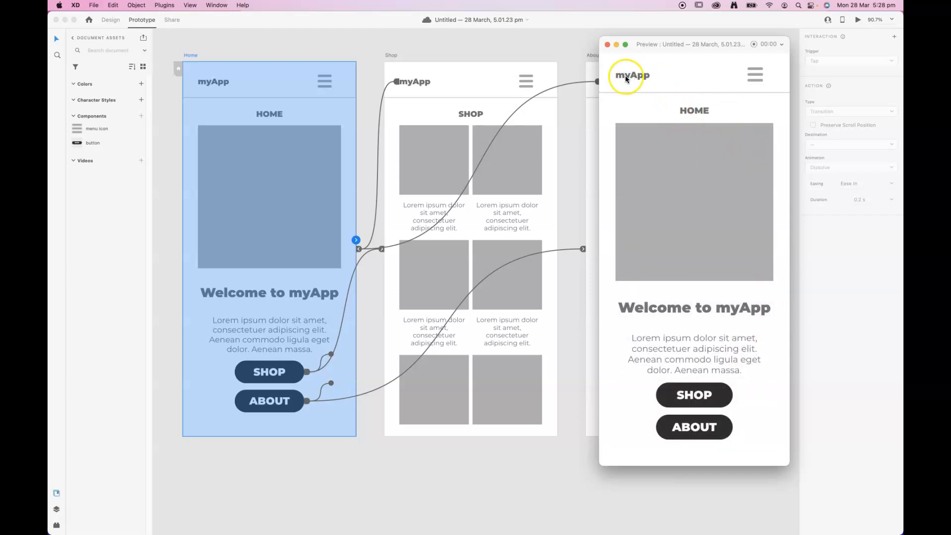
pyautogui.click(704, 433)
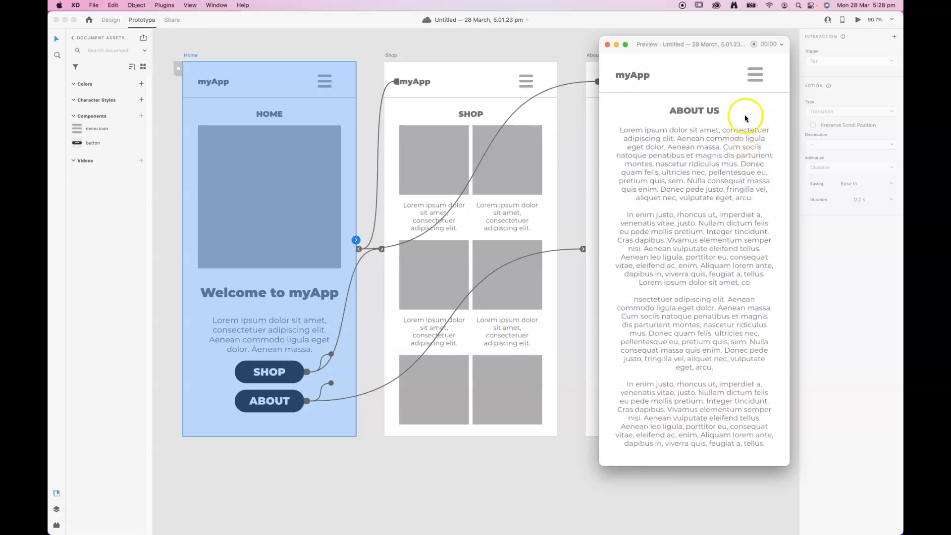
pyautogui.click(631, 75)
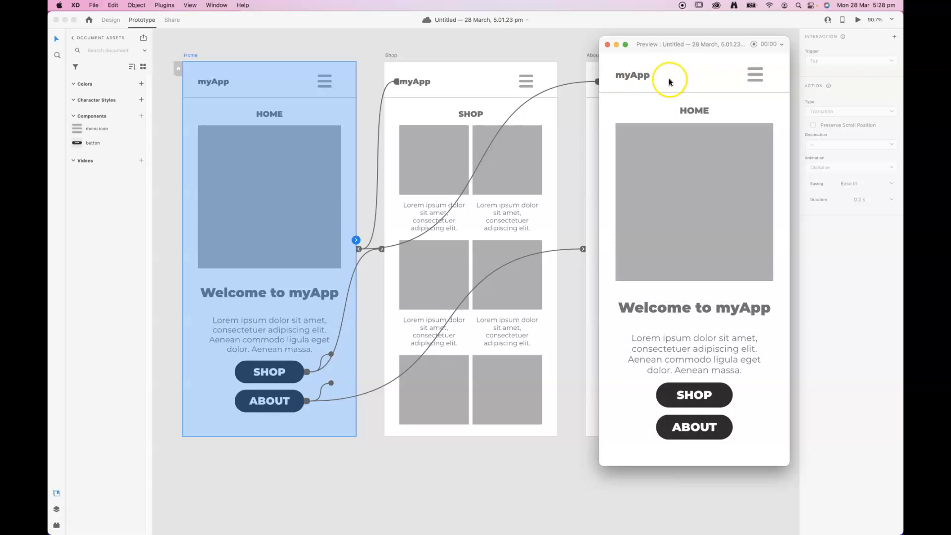
pyautogui.click(607, 45)
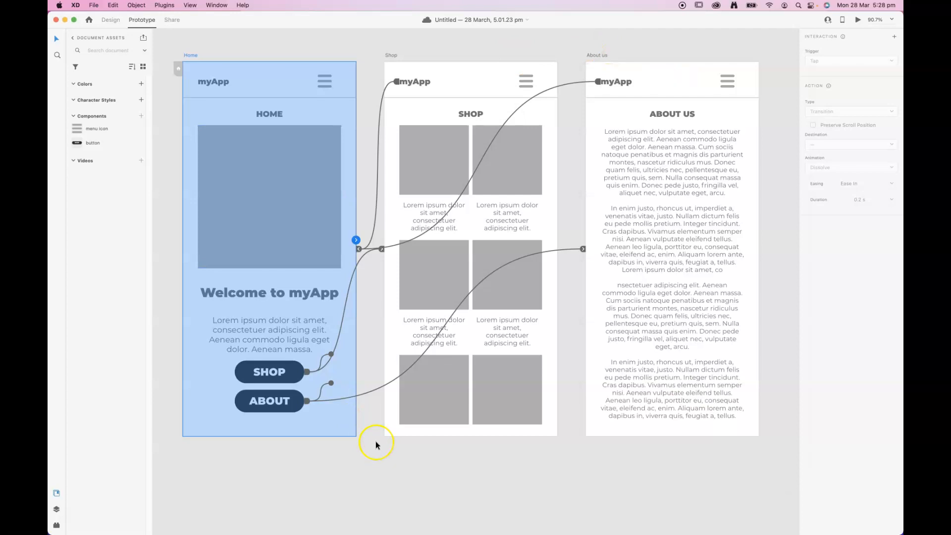